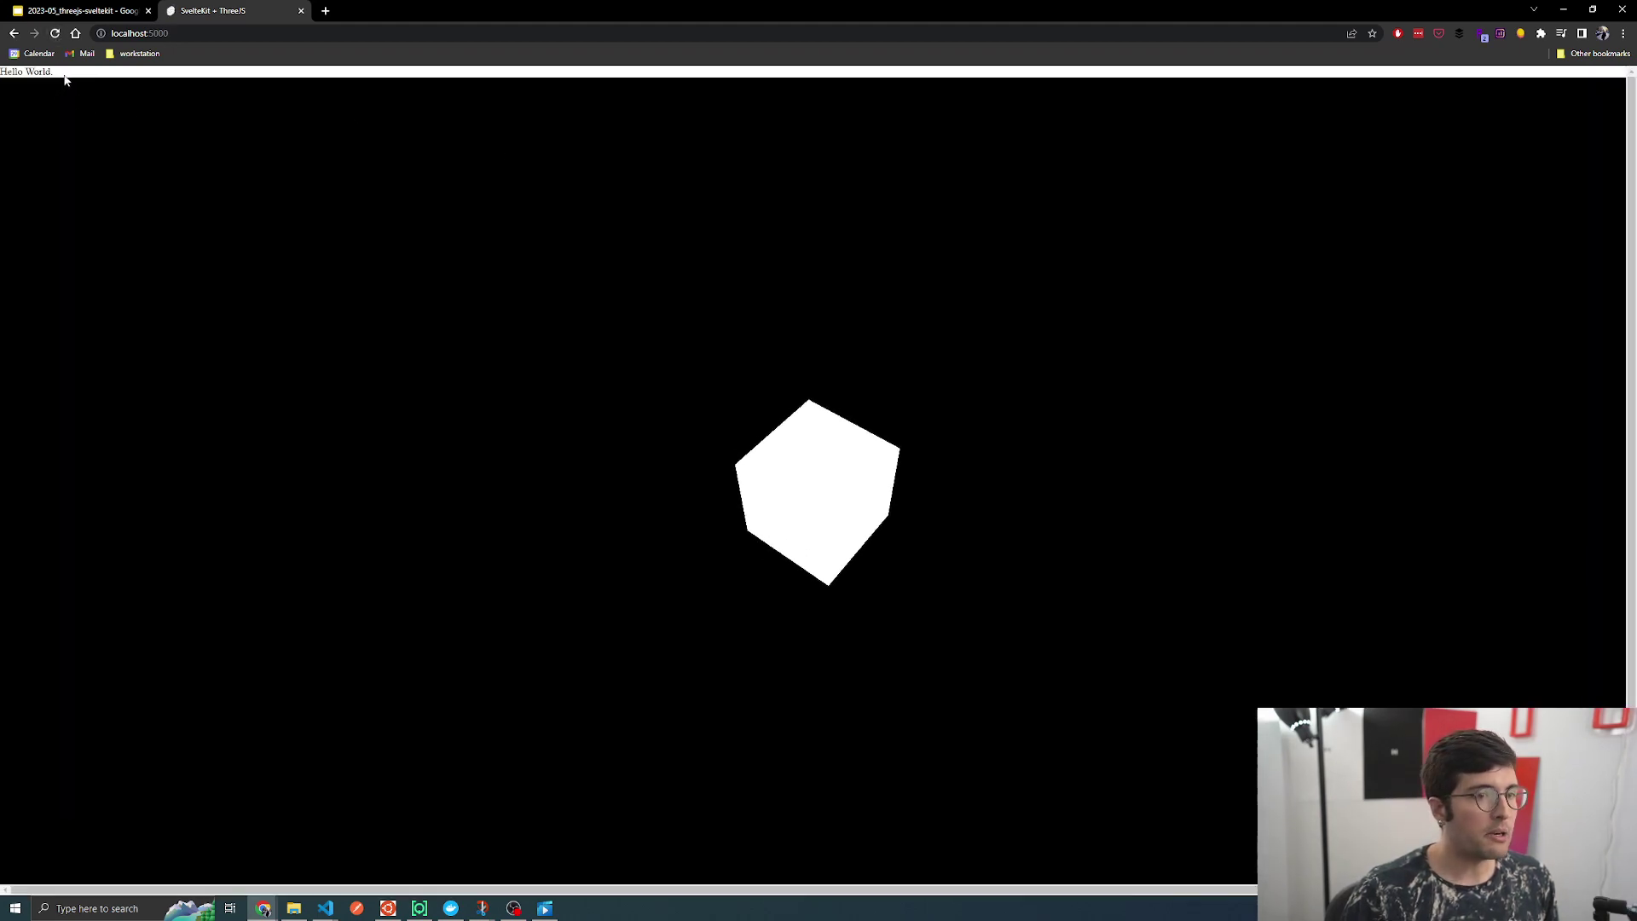
# Step: Highlight the 'Hello World' text on the spinning-cube demo page before moving to the source
pyautogui.moveTo(57, 71); pyautogui.dragTo(5, 72)
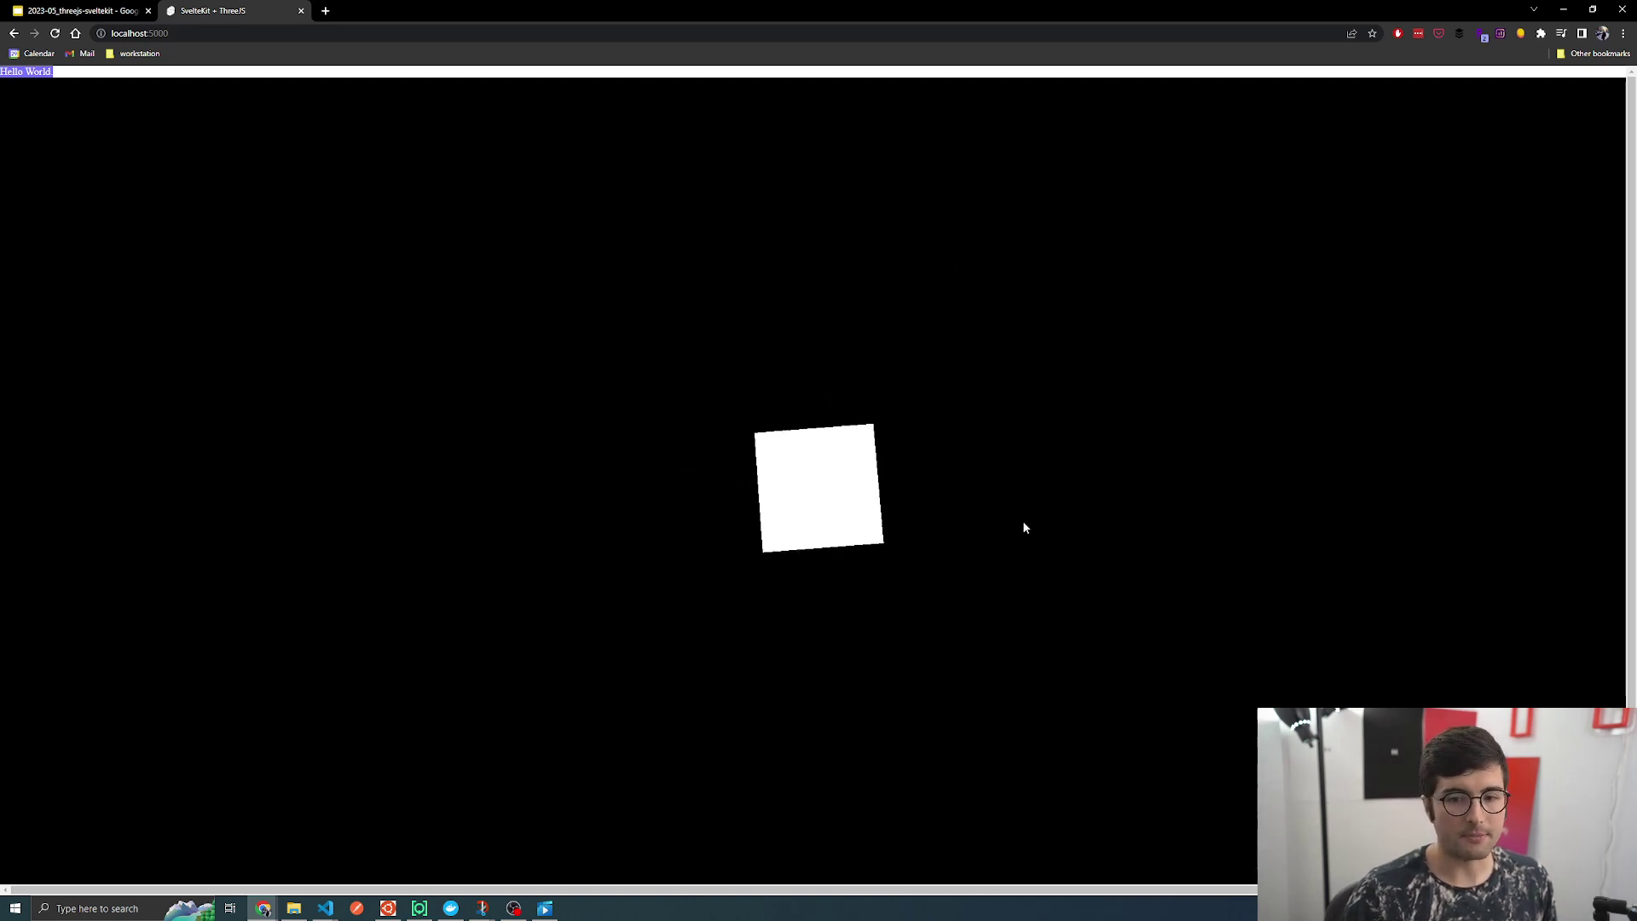
pyautogui.moveTo(872, 477); pyautogui.dragTo(747, 544)
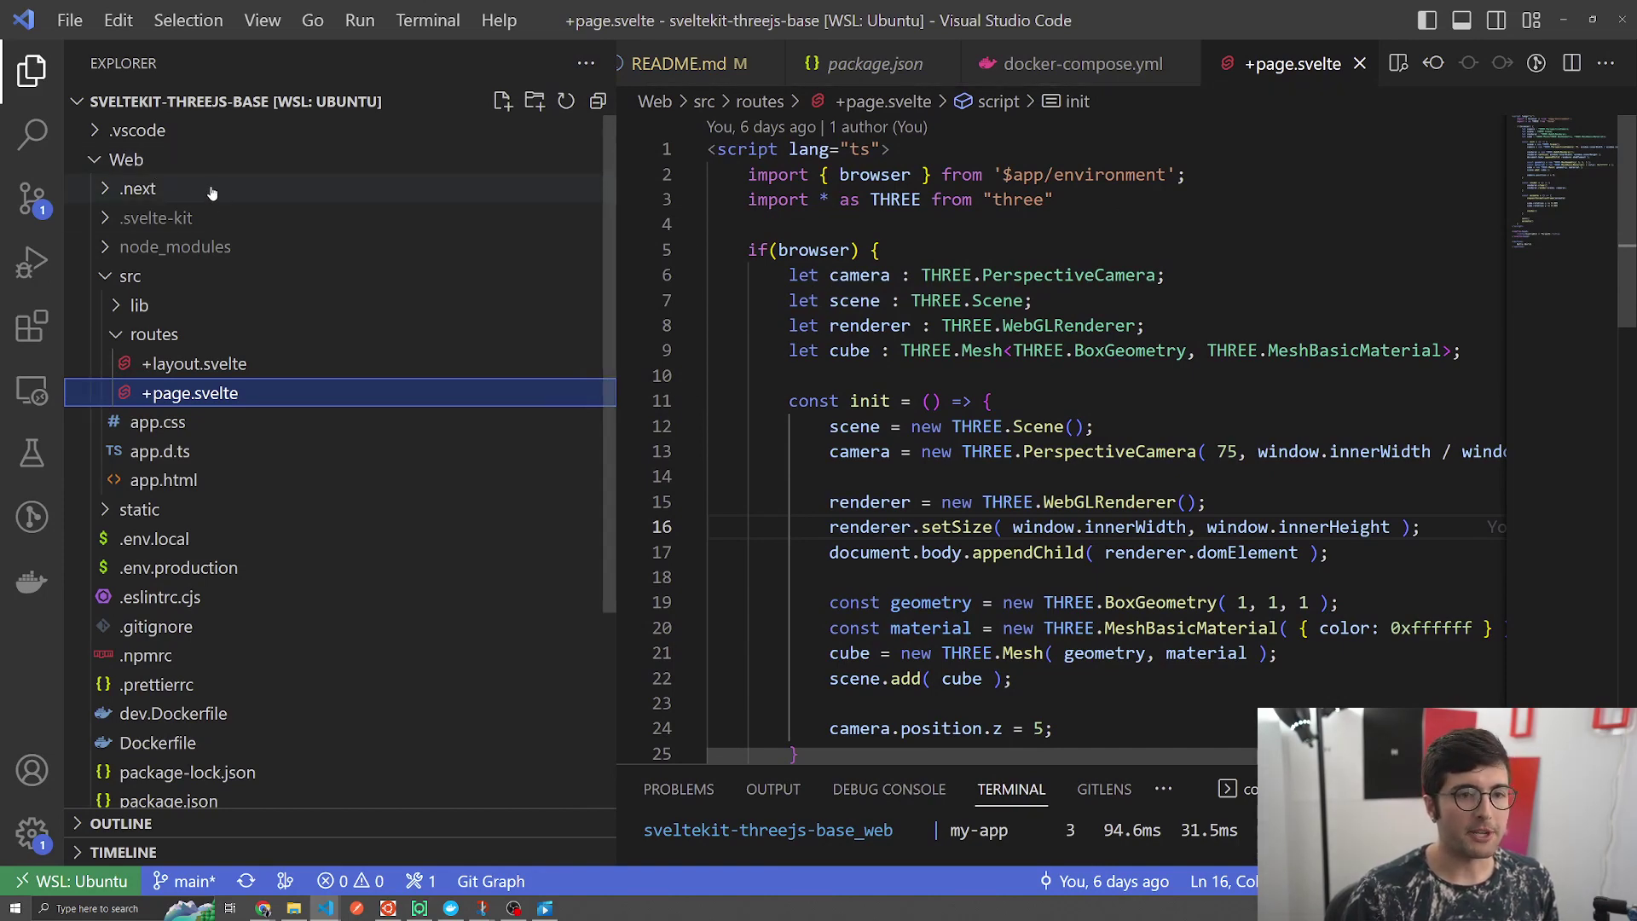
pyautogui.scroll(-3, 211, 199)
pyautogui.scroll(-2, 256, 384)
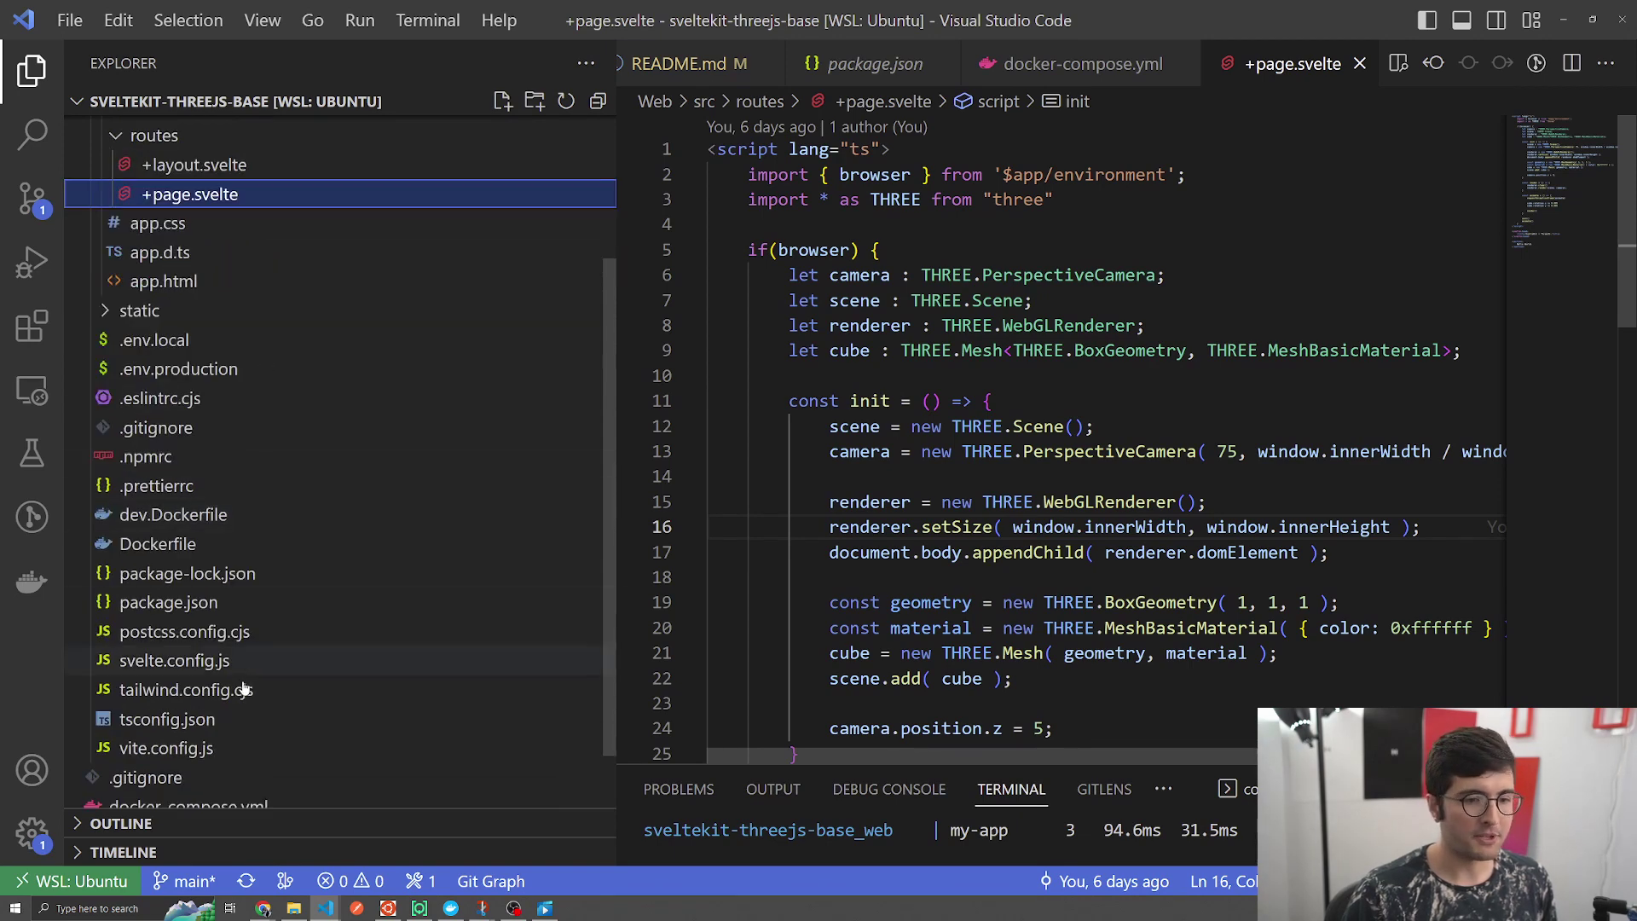
pyautogui.scroll(-2, 239, 760)
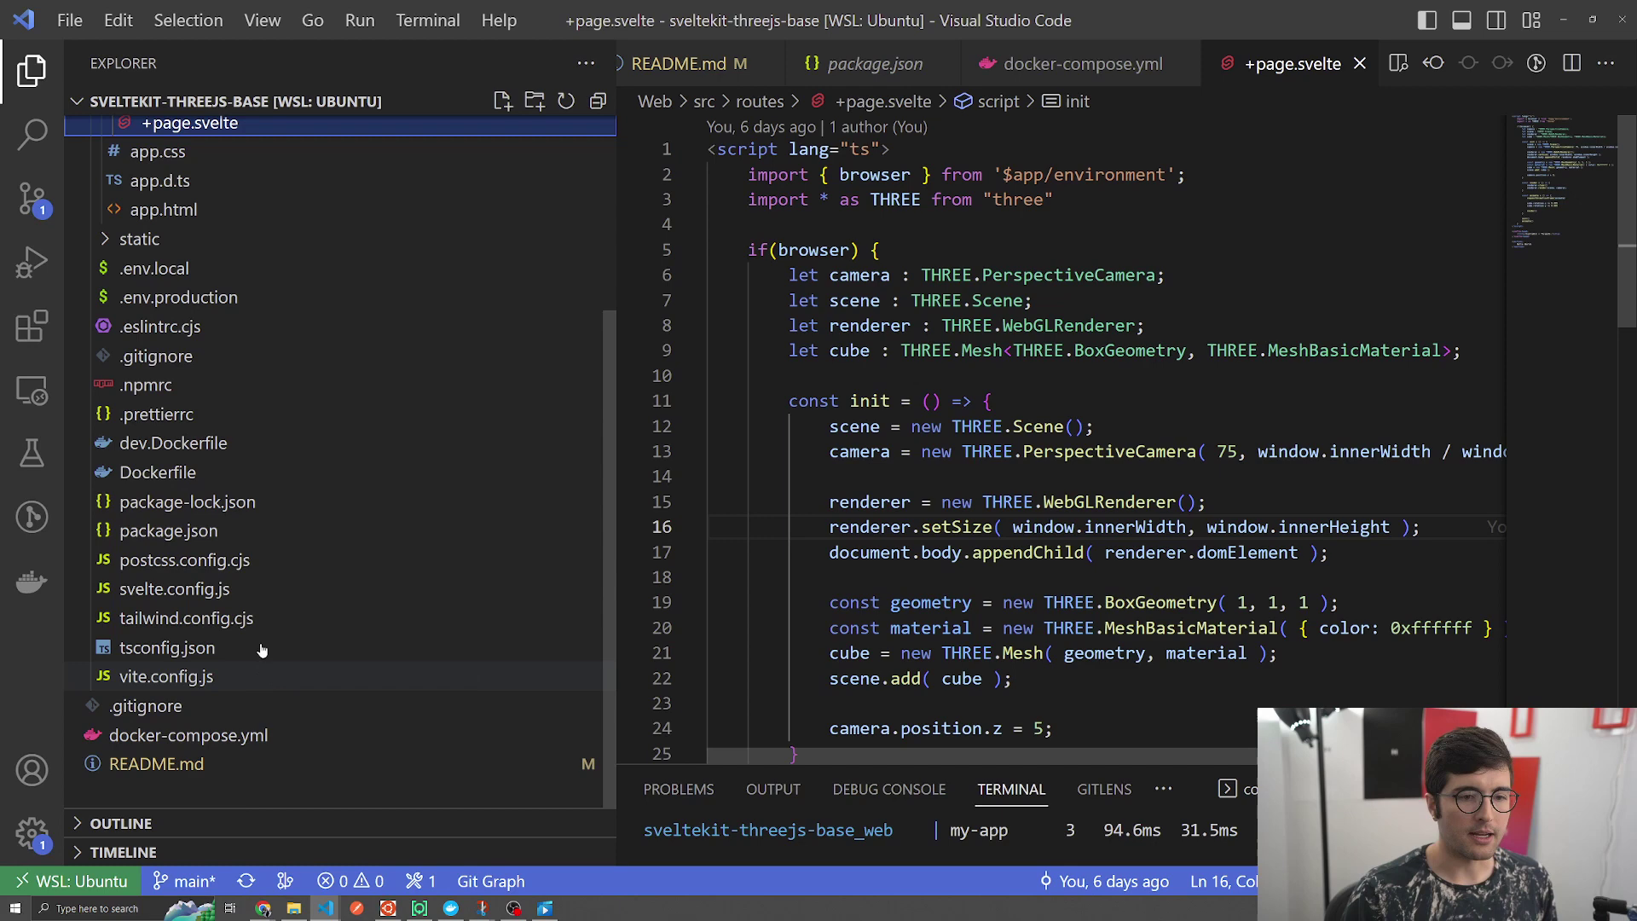
pyautogui.scroll(3, 253, 453)
pyautogui.scroll(3, 257, 416)
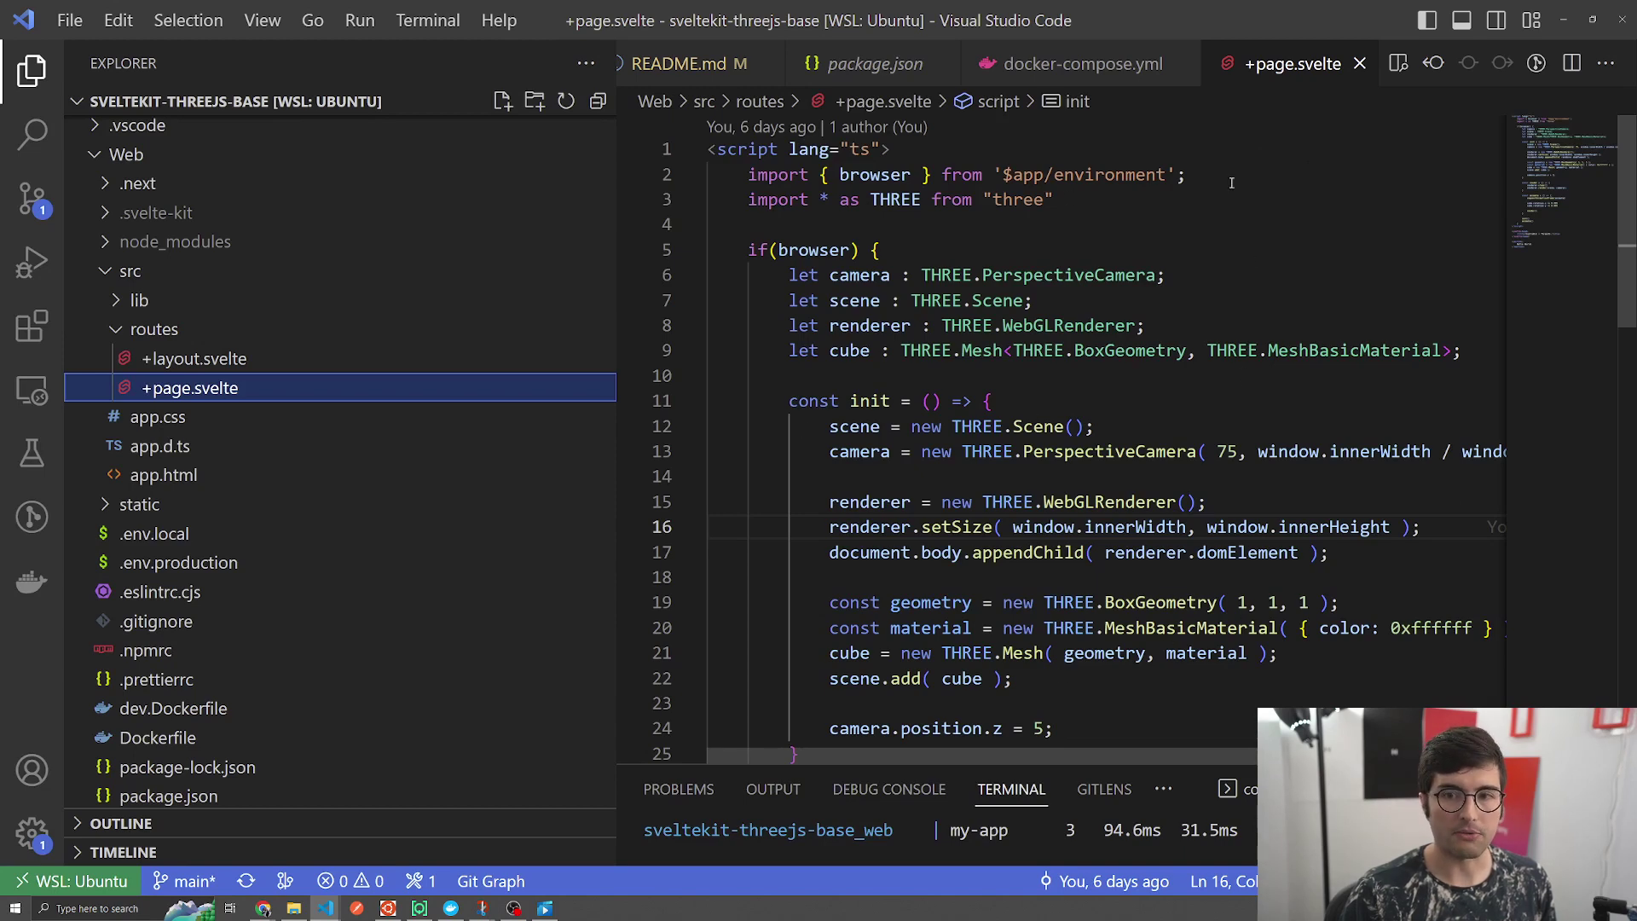
# Step: Hide the project file tree and select the head and section markup at file end
pyautogui.hotkey('ctrl', 'b')
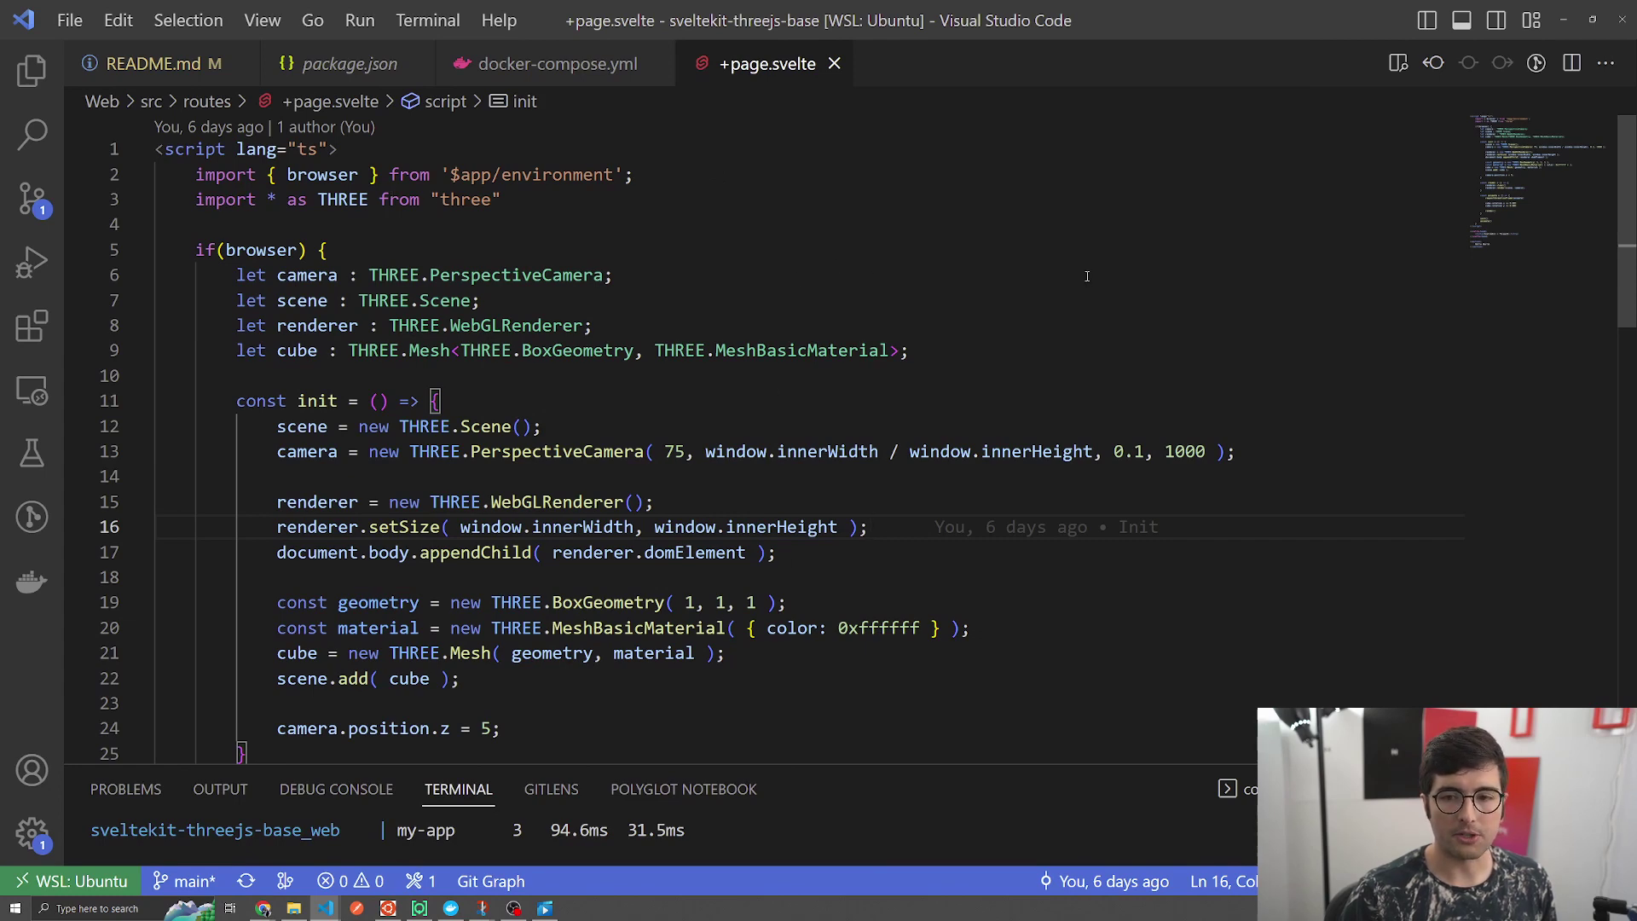
pyautogui.scroll(-4, 1087, 276)
pyautogui.scroll(-3, 1085, 275)
pyautogui.scroll(-3, 1054, 243)
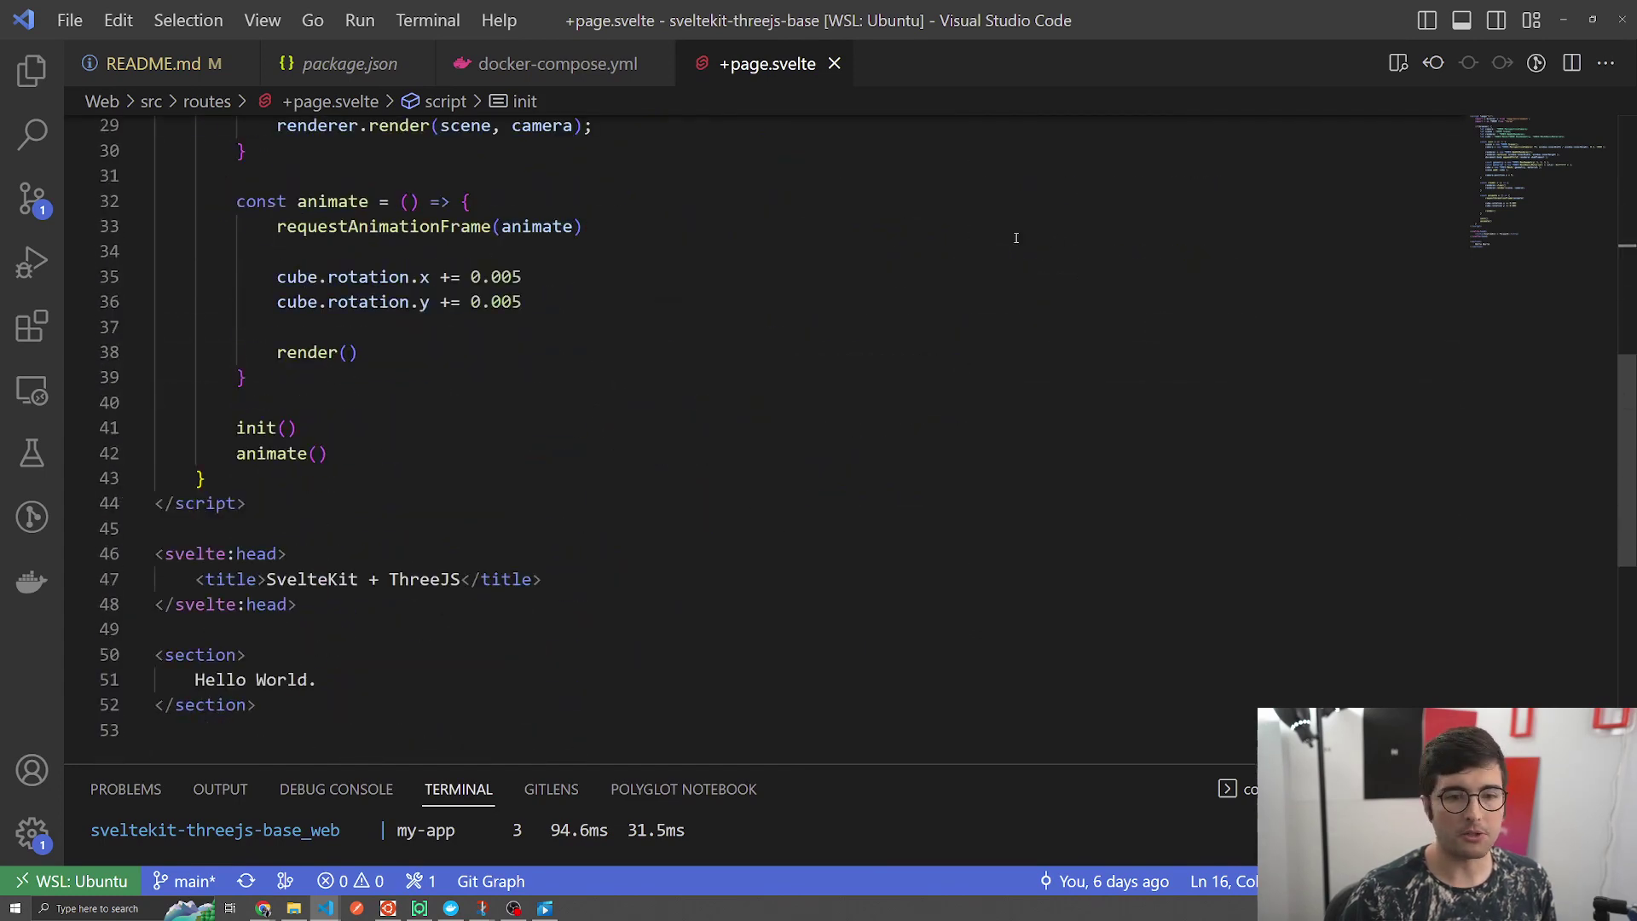
pyautogui.scroll(-2, 1017, 239)
pyautogui.moveTo(268, 573); pyautogui.dragTo(144, 399)
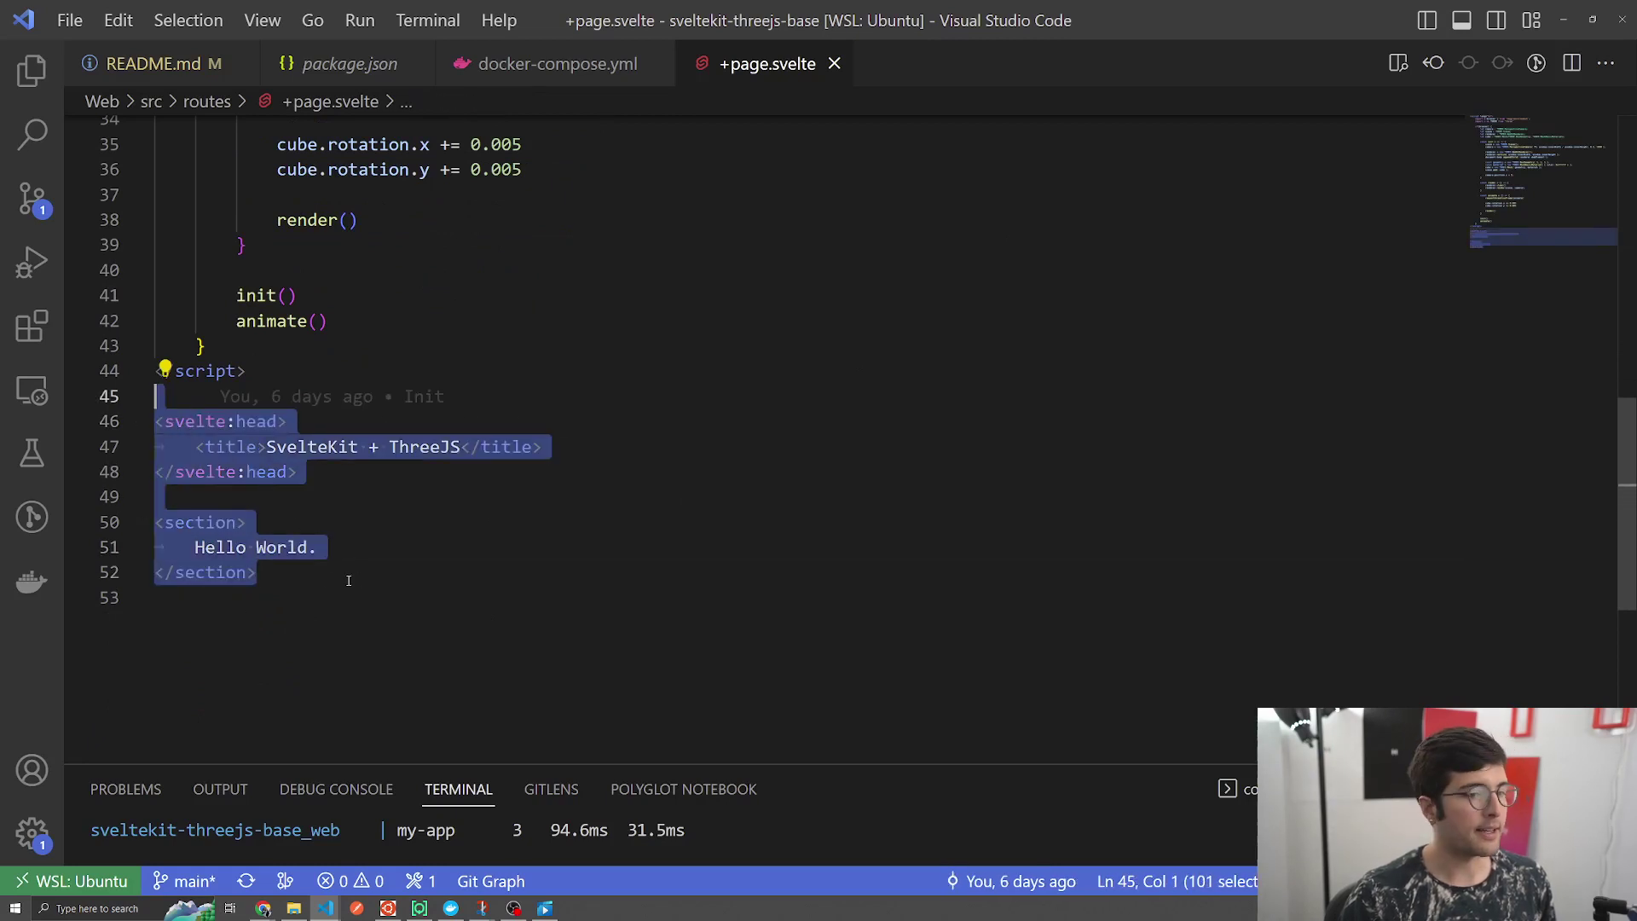
pyautogui.click(304, 579)
# Step: Highlight the Hello World section, then the svelte:head title block
pyautogui.moveTo(258, 574); pyautogui.dragTo(155, 523)
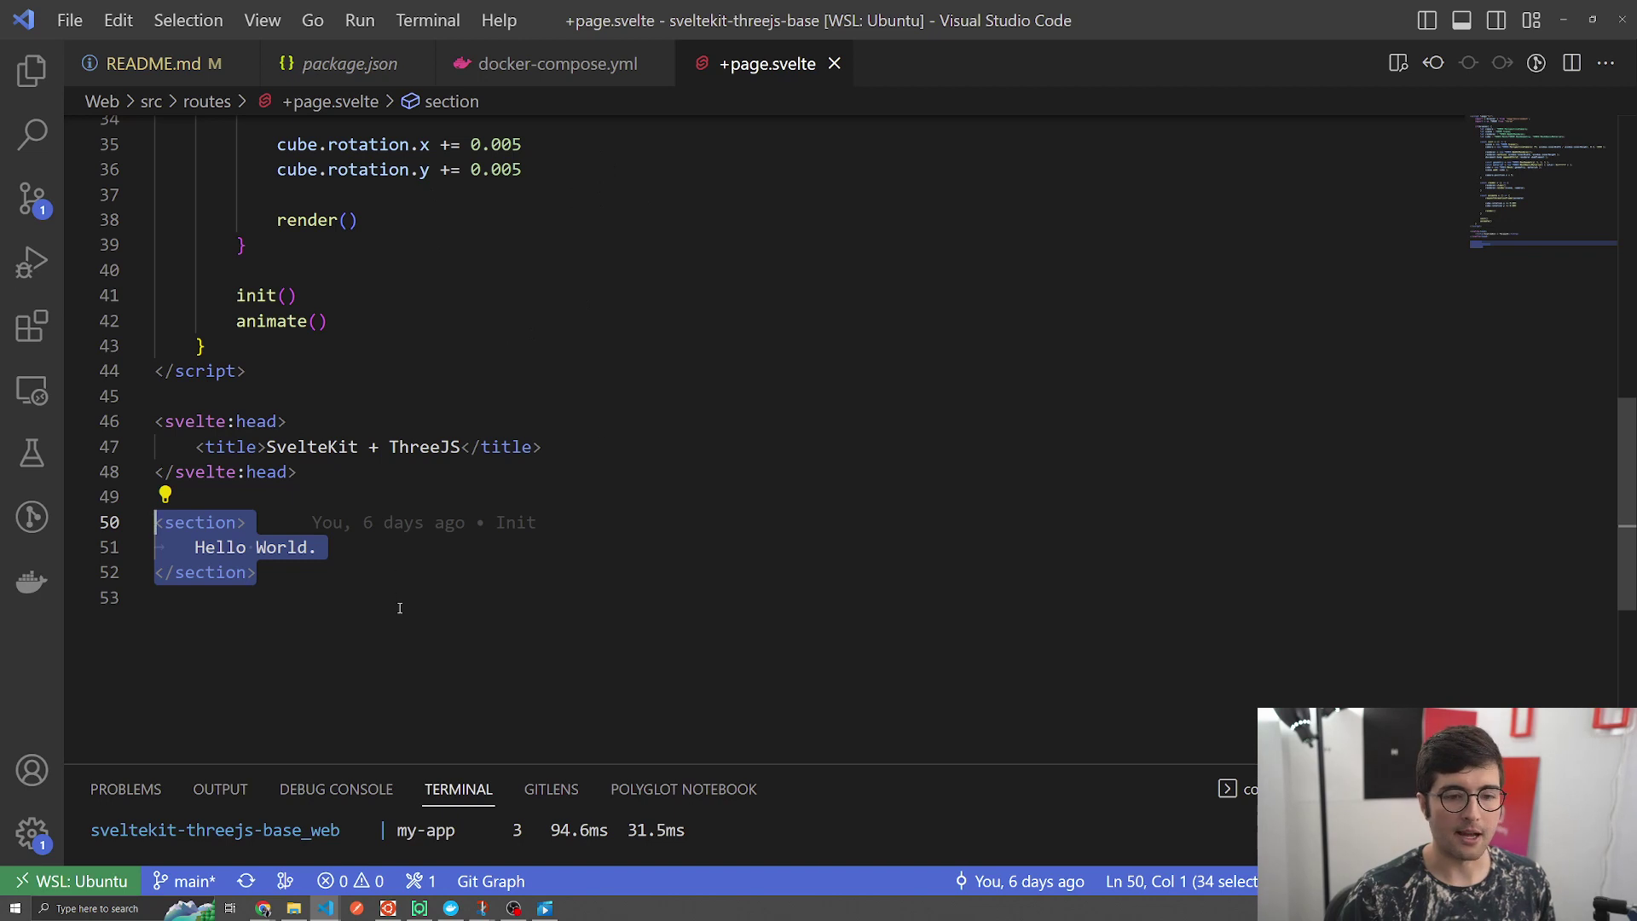
pyautogui.click(324, 547)
pyautogui.moveTo(297, 473); pyautogui.dragTo(145, 417)
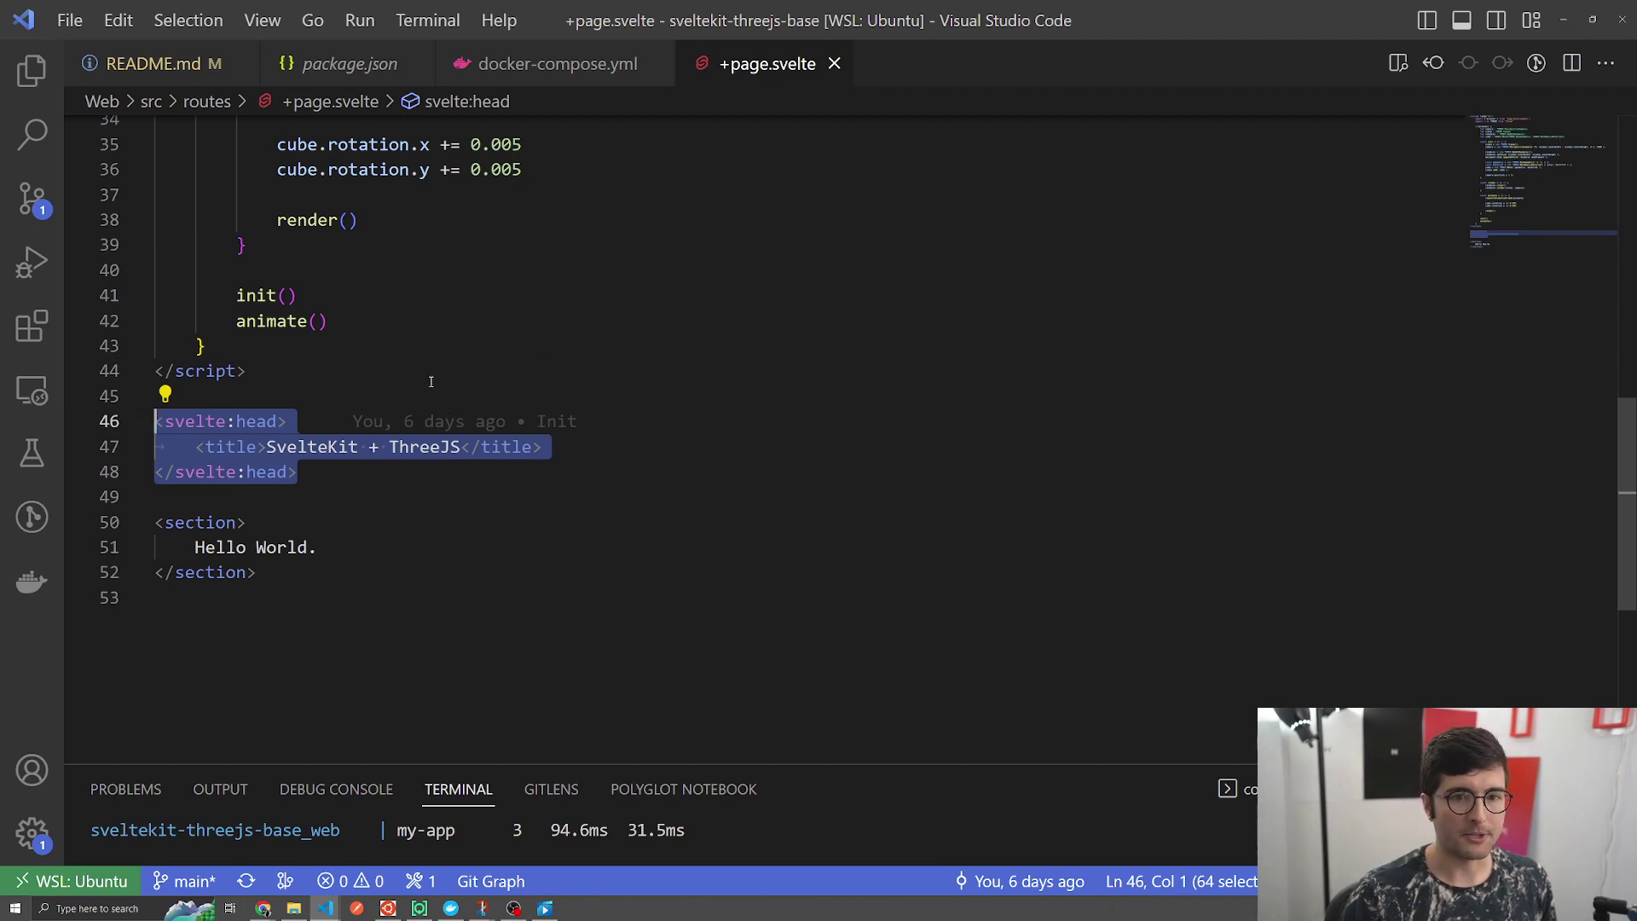
pyautogui.scroll(6, 432, 381)
pyautogui.scroll(5, 432, 380)
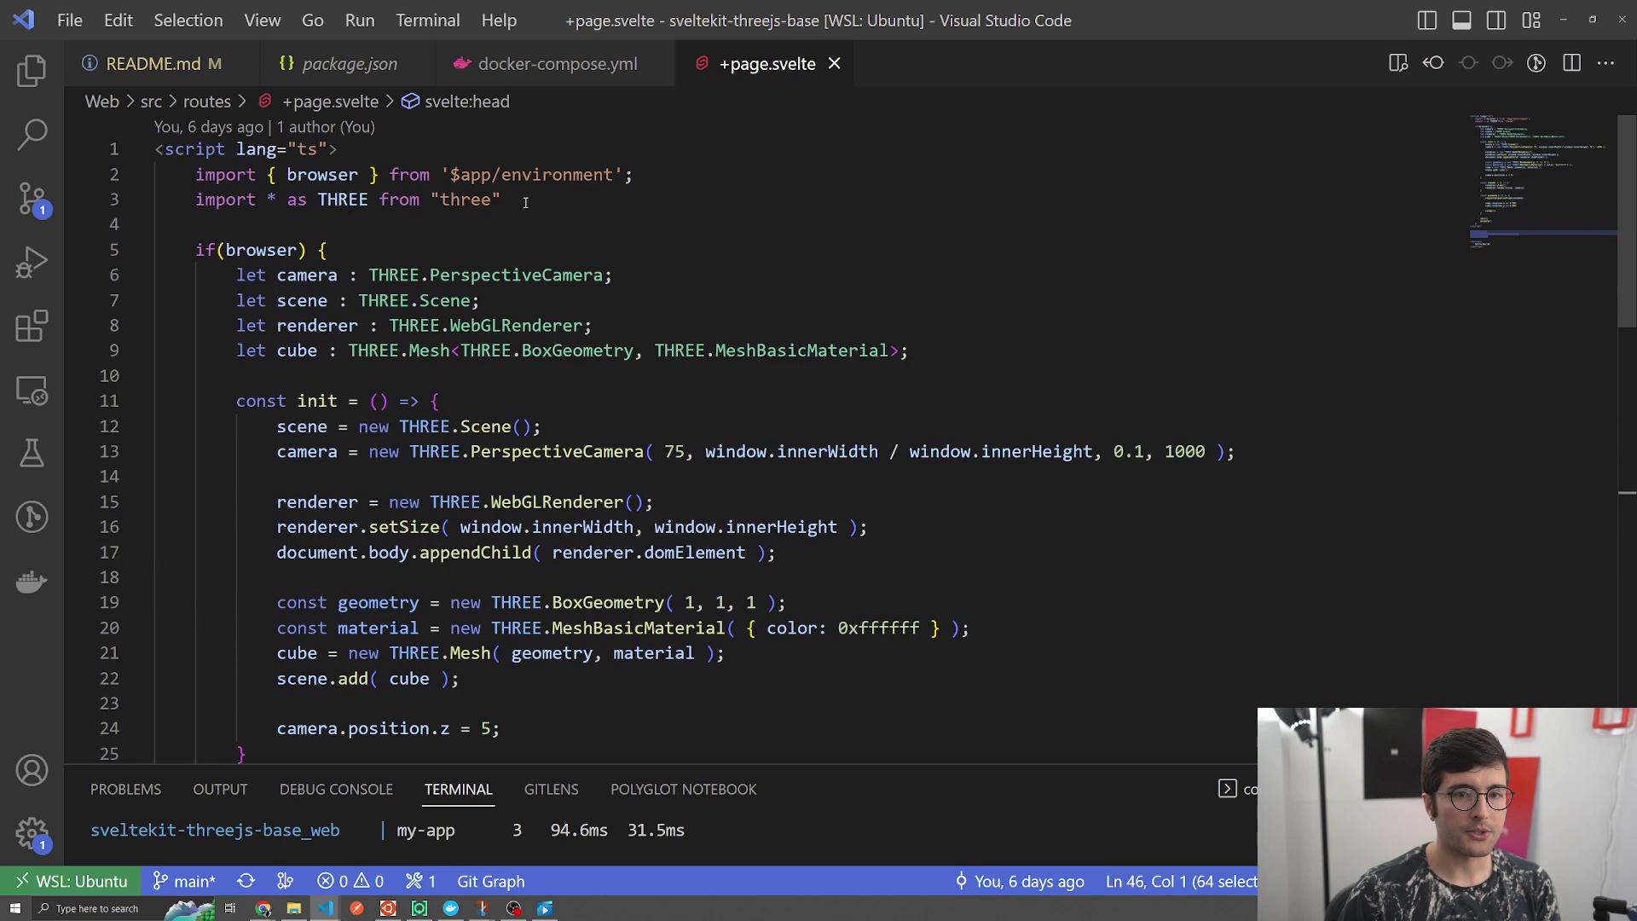
# Step: Highlight the THREE import from three, then the browser import from $app/environment
pyautogui.moveTo(503, 200); pyautogui.dragTo(104, 195)
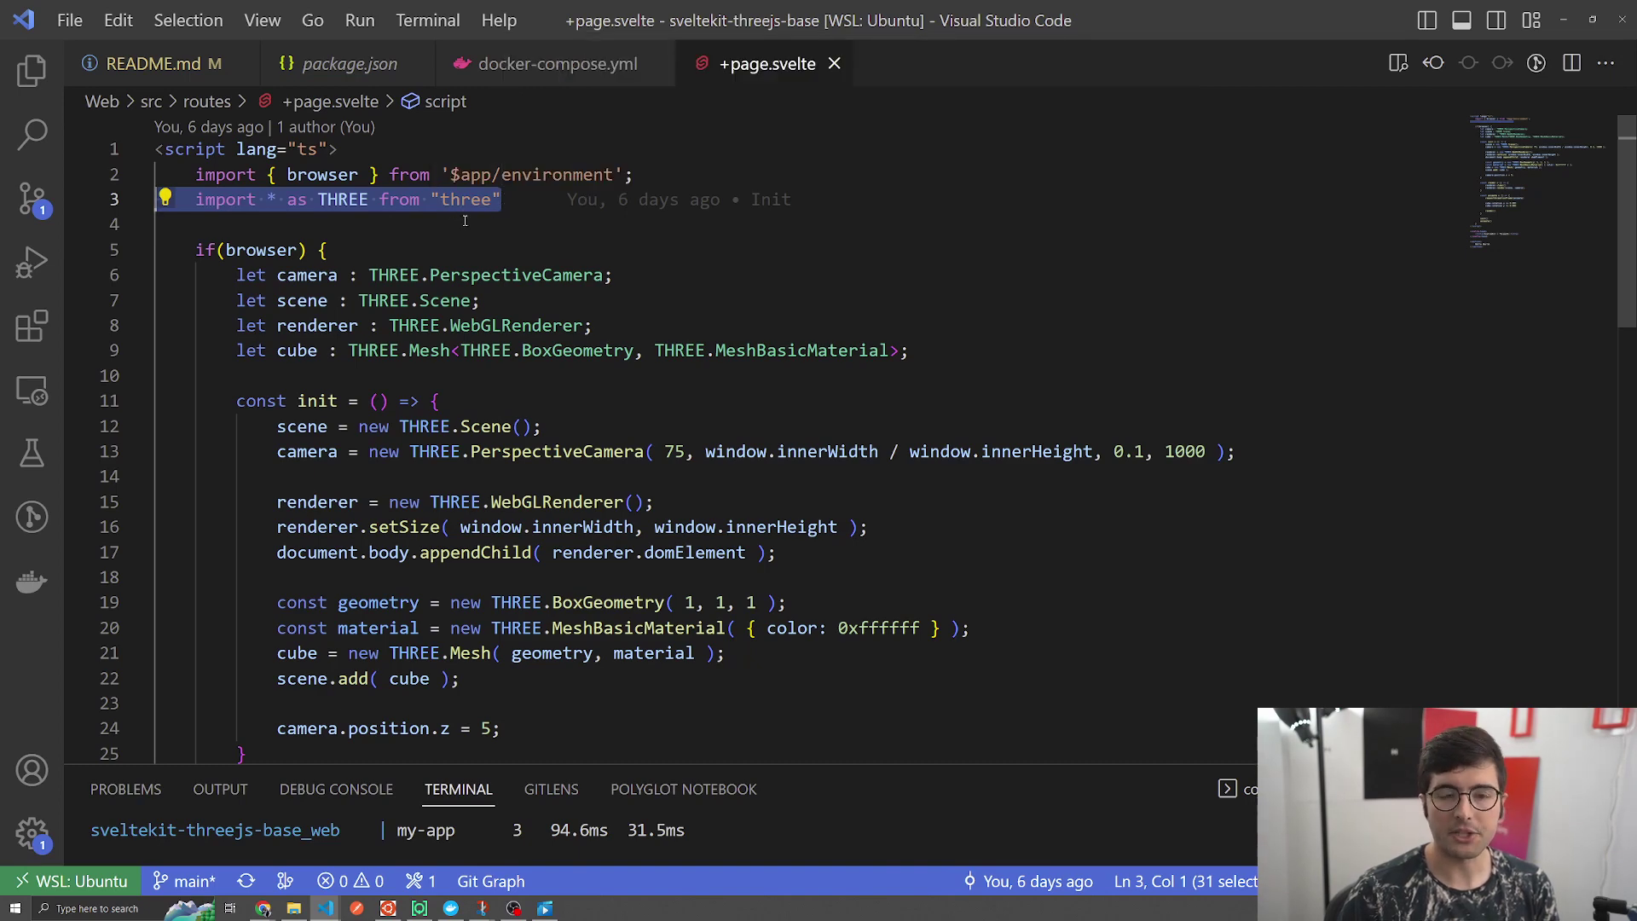
pyautogui.scroll(-8, 465, 383)
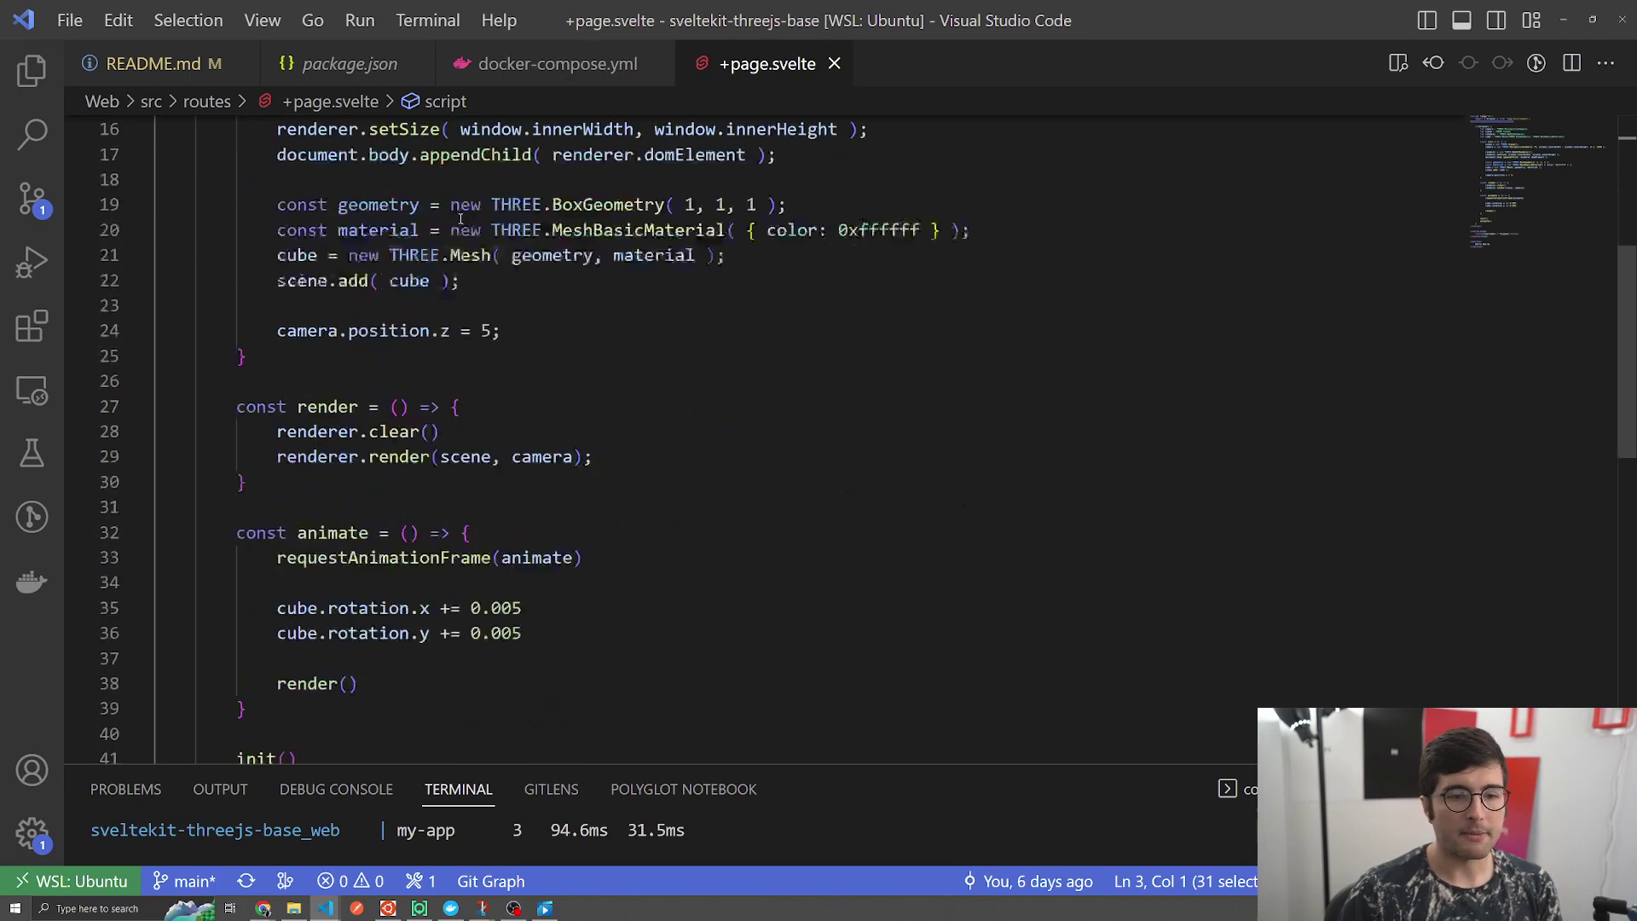
pyautogui.scroll(-3, 395, 410)
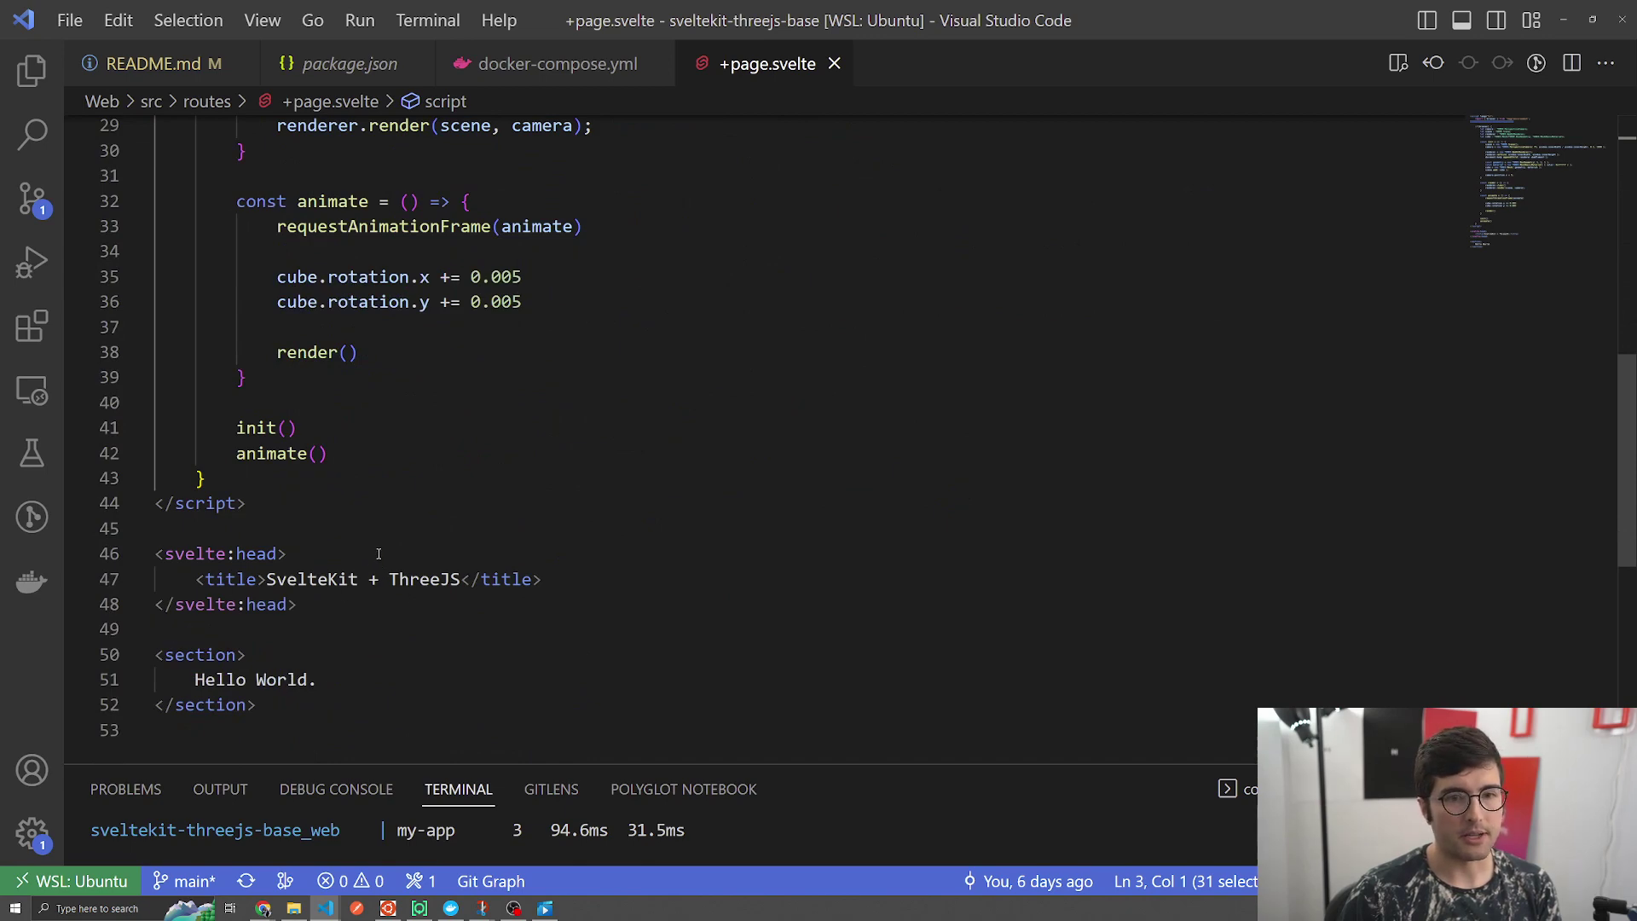
pyautogui.scroll(5, 379, 552)
pyautogui.scroll(5, 256, 319)
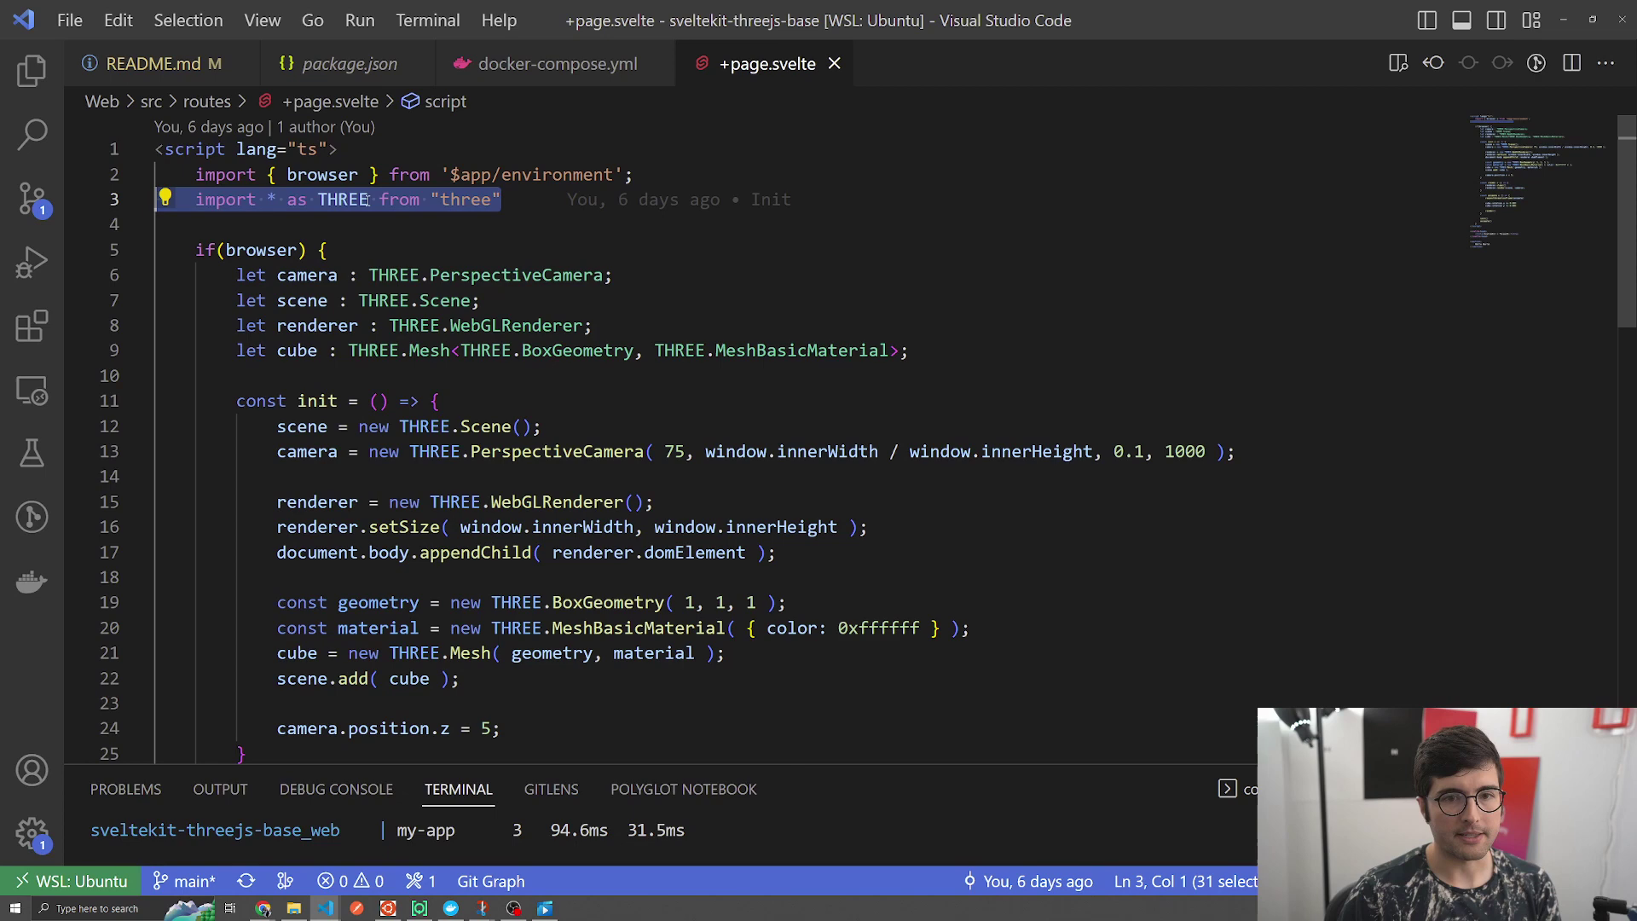
pyautogui.click(667, 175)
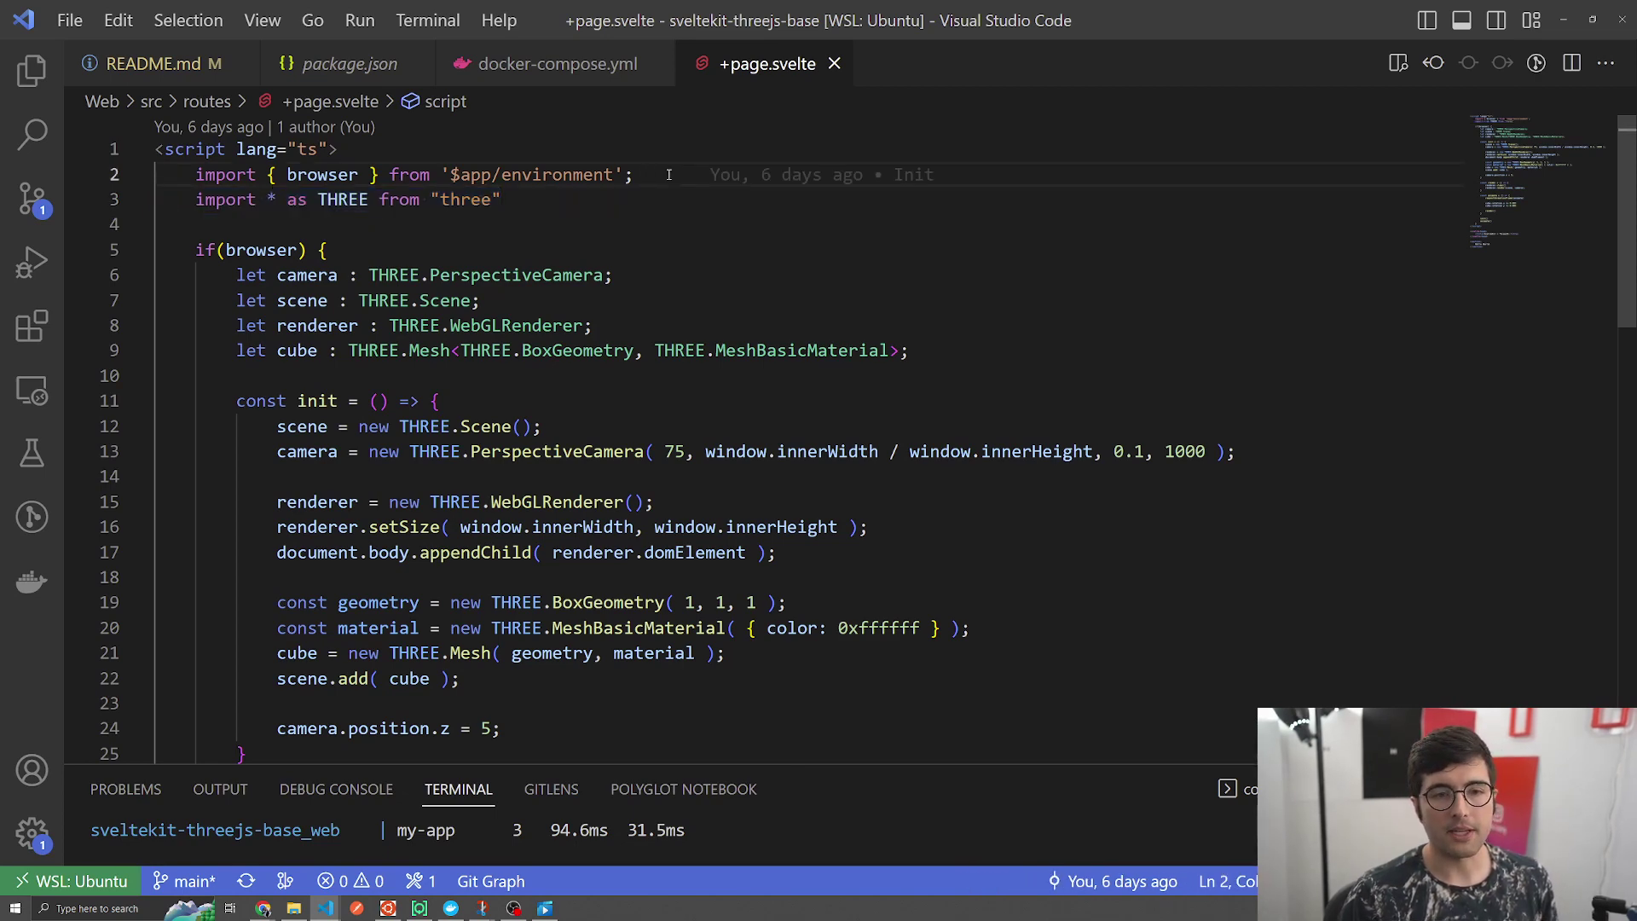
pyautogui.moveTo(669, 174); pyautogui.dragTo(194, 174)
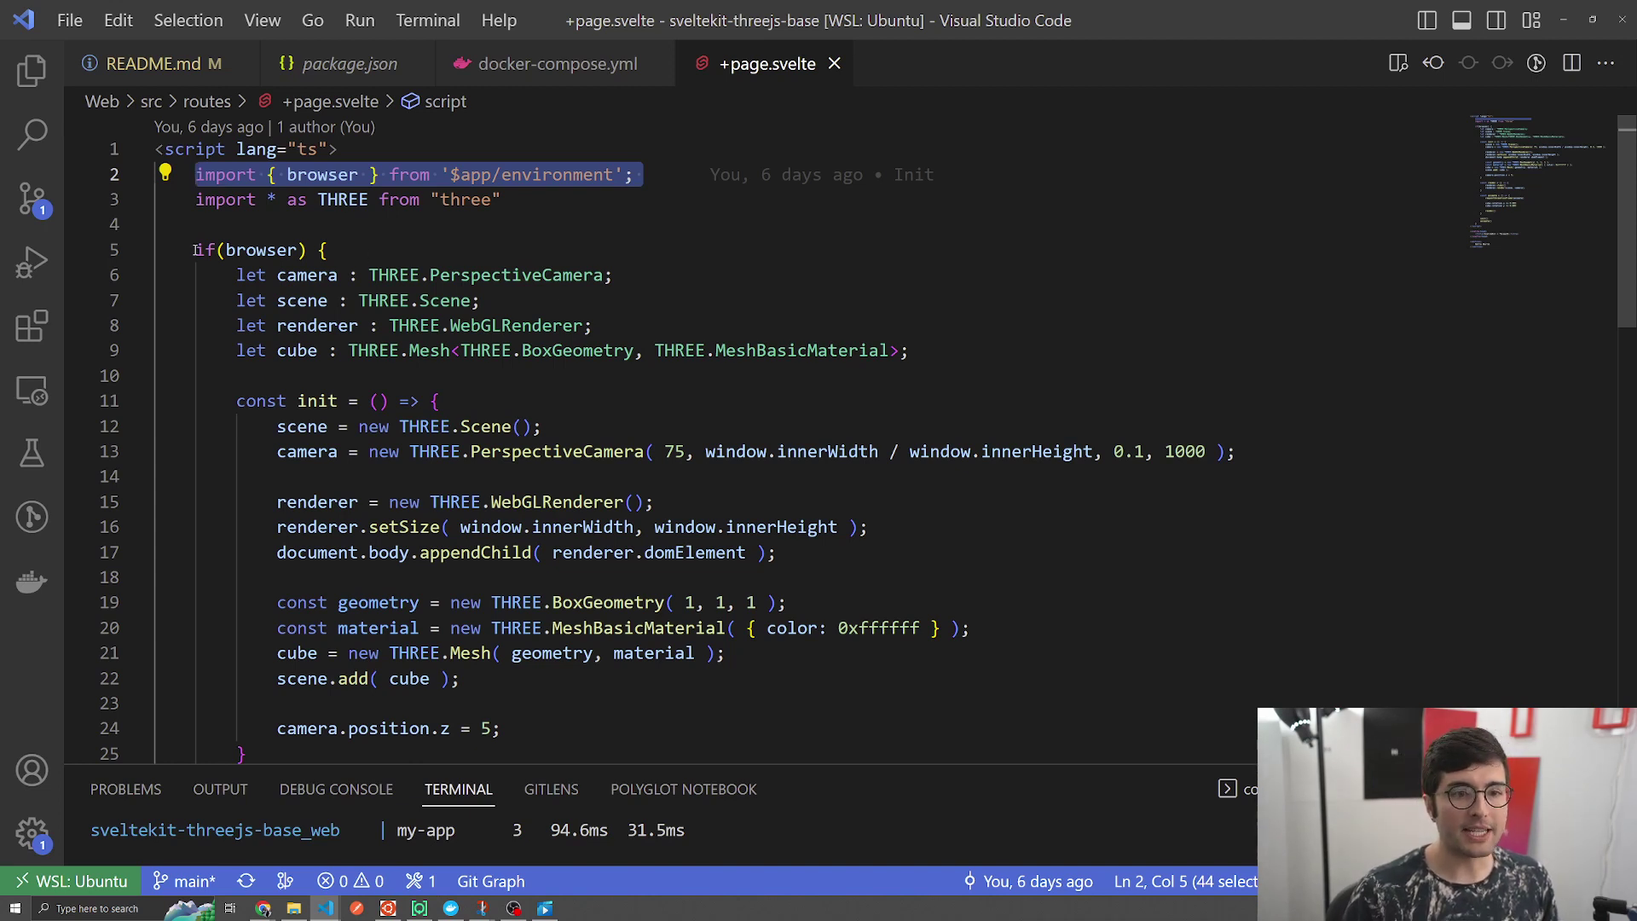
pyautogui.moveTo(197, 249); pyautogui.dragTo(319, 250)
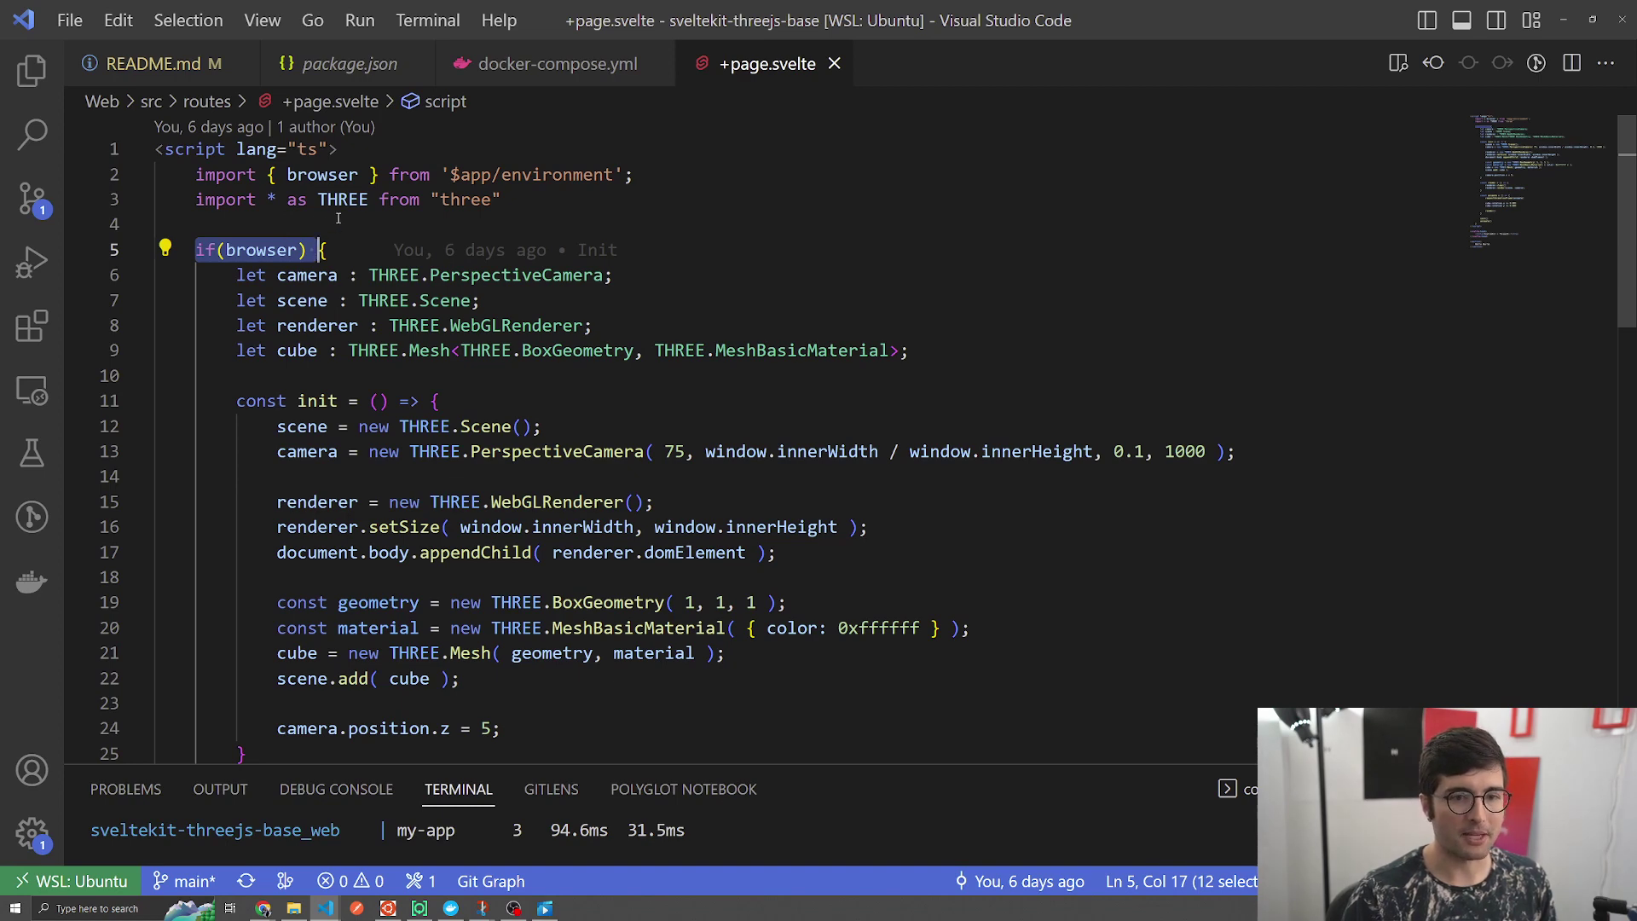
pyautogui.scroll(-1, 338, 220)
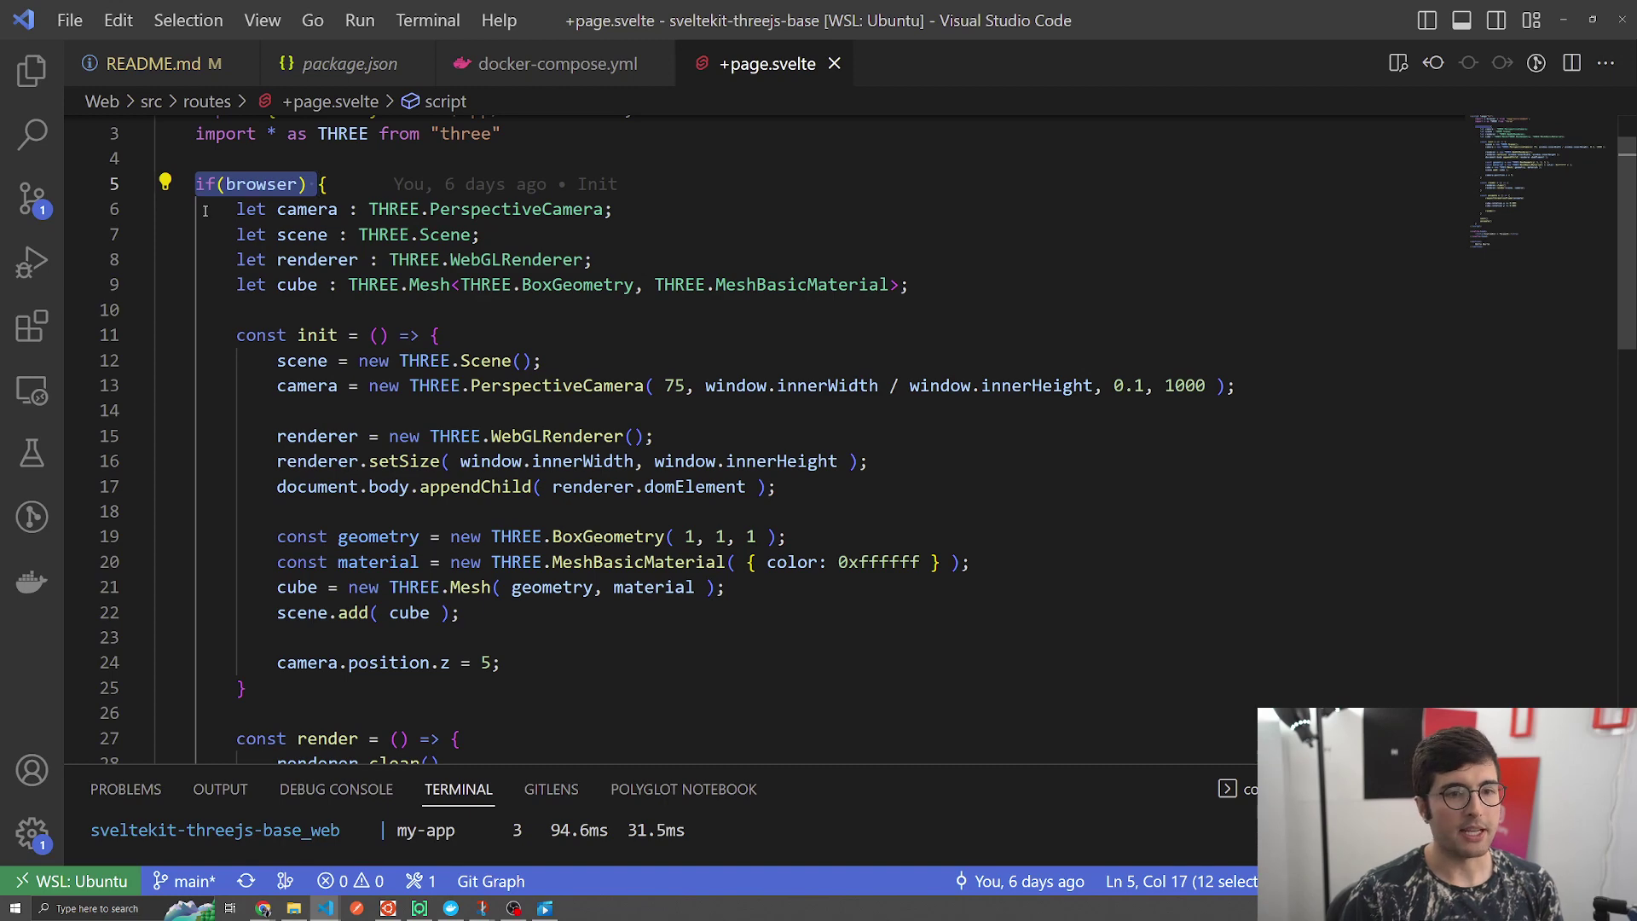
pyautogui.moveTo(235, 209); pyautogui.dragTo(340, 284)
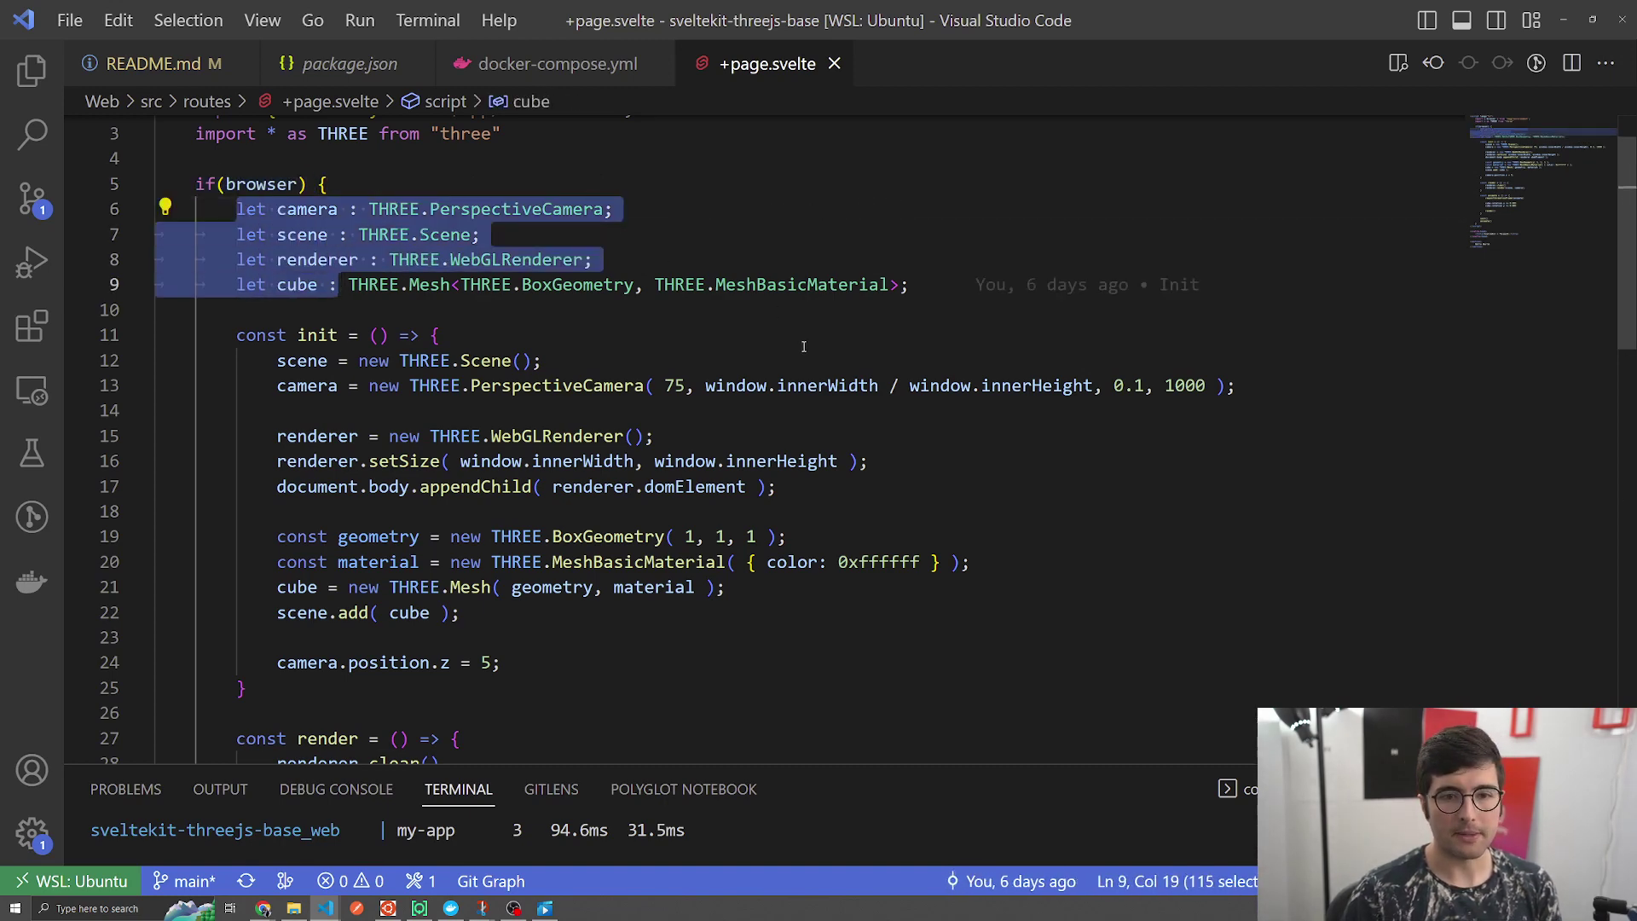
pyautogui.scroll(-1, 291, 292)
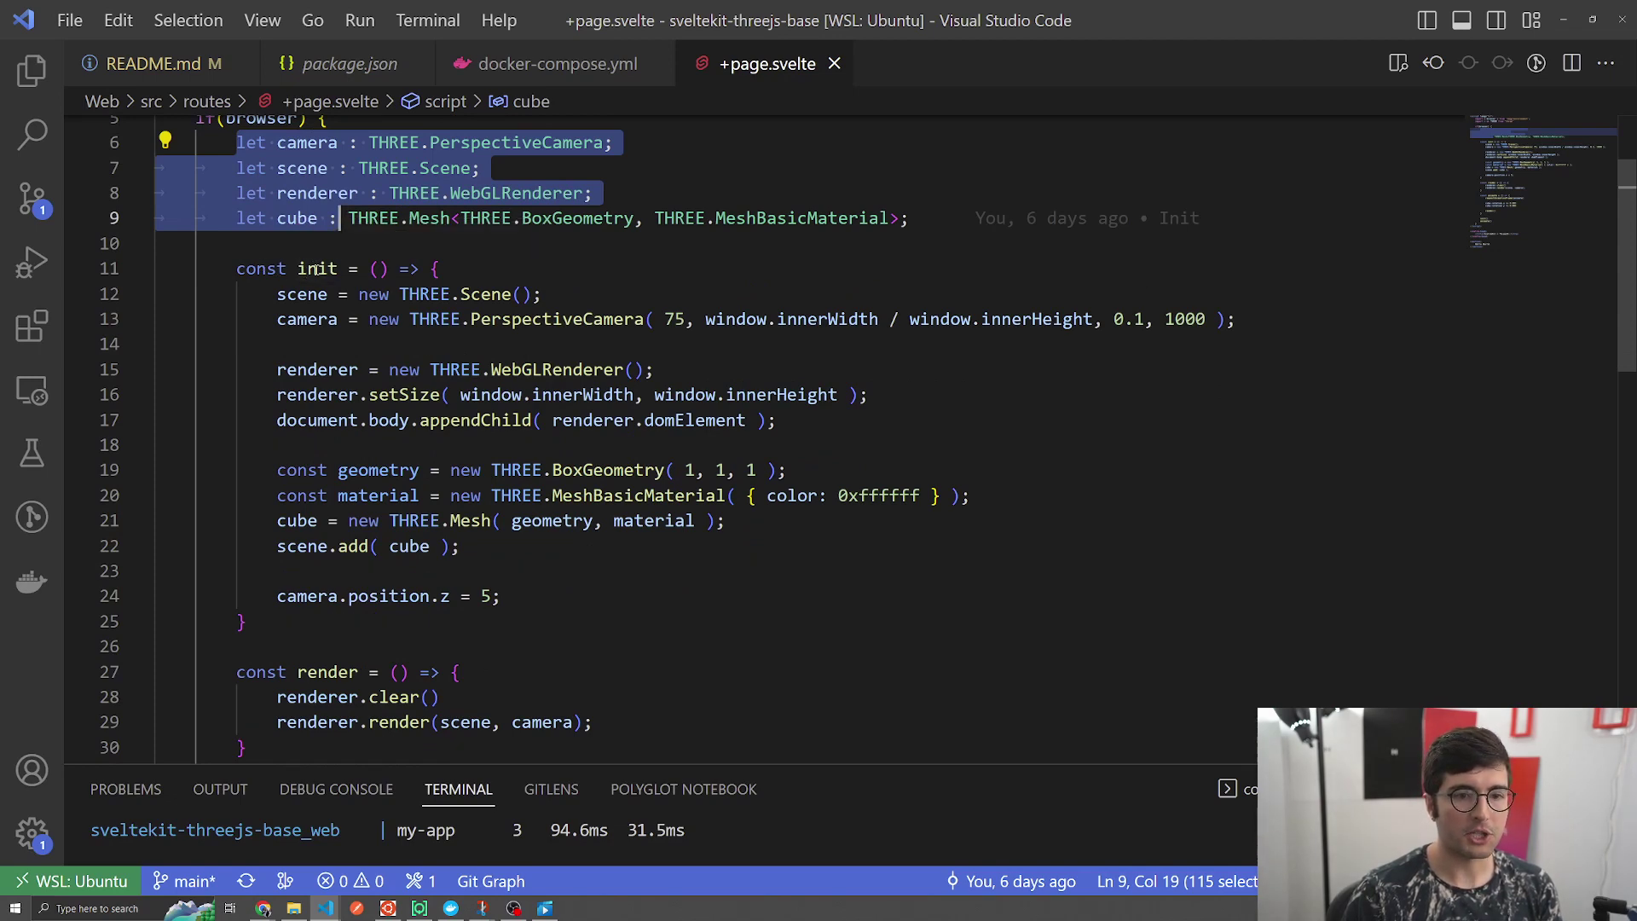
pyautogui.doubleClick(317, 269)
pyautogui.scroll(-1, 484, 474)
pyautogui.scroll(-1, 484, 407)
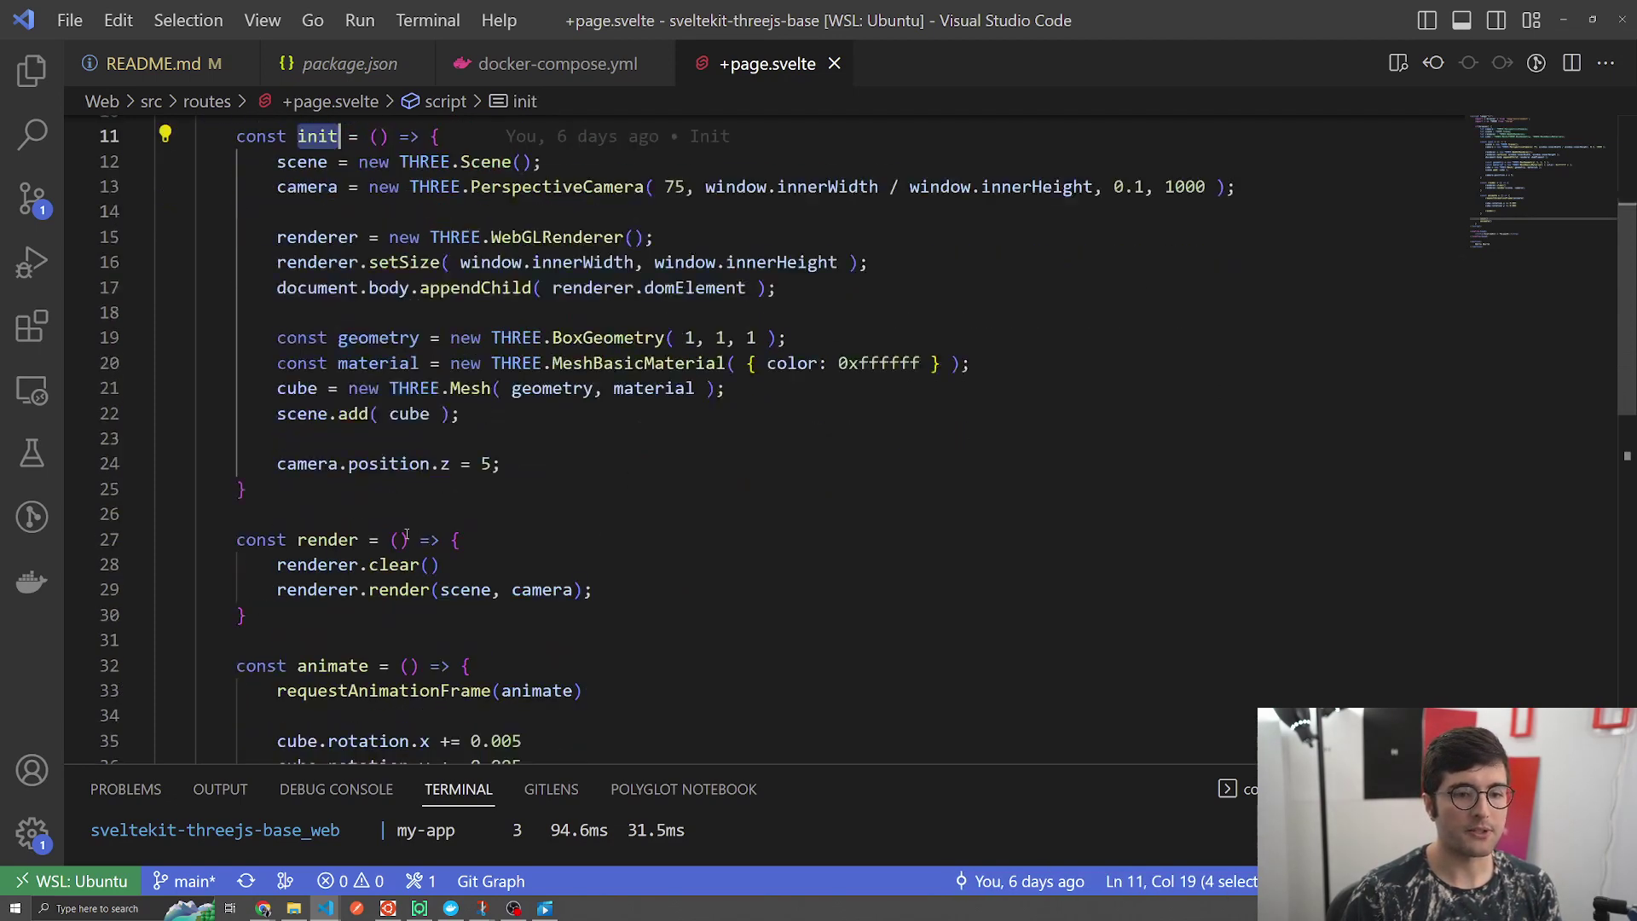
pyautogui.doubleClick(327, 539)
pyautogui.scroll(-1, 692, 495)
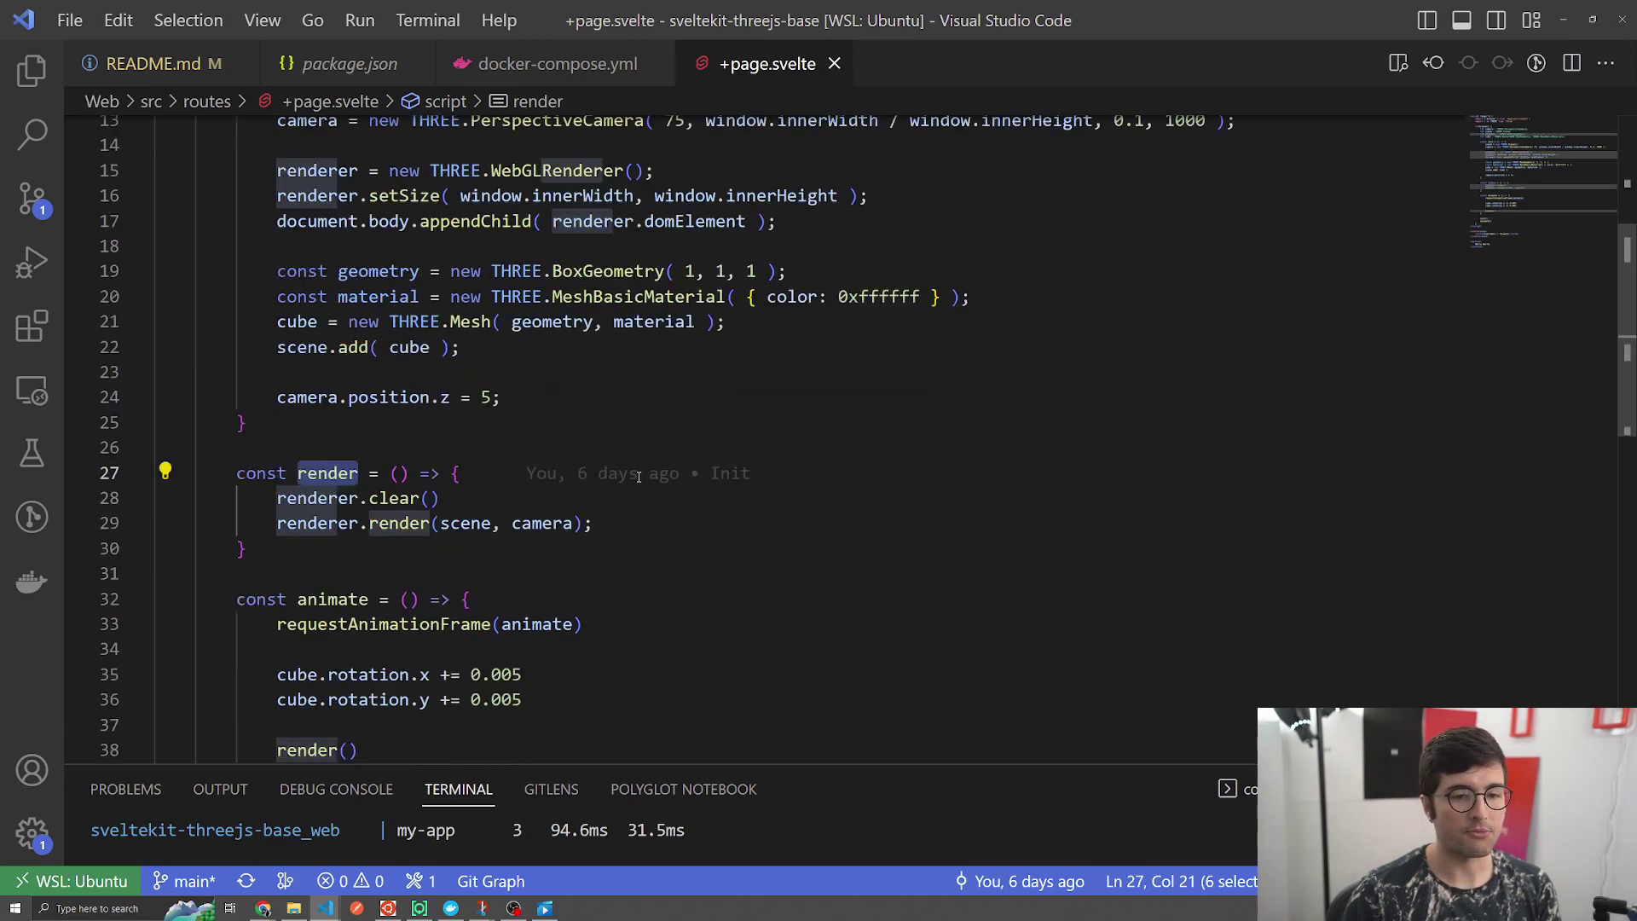
pyautogui.scroll(-2, 370, 424)
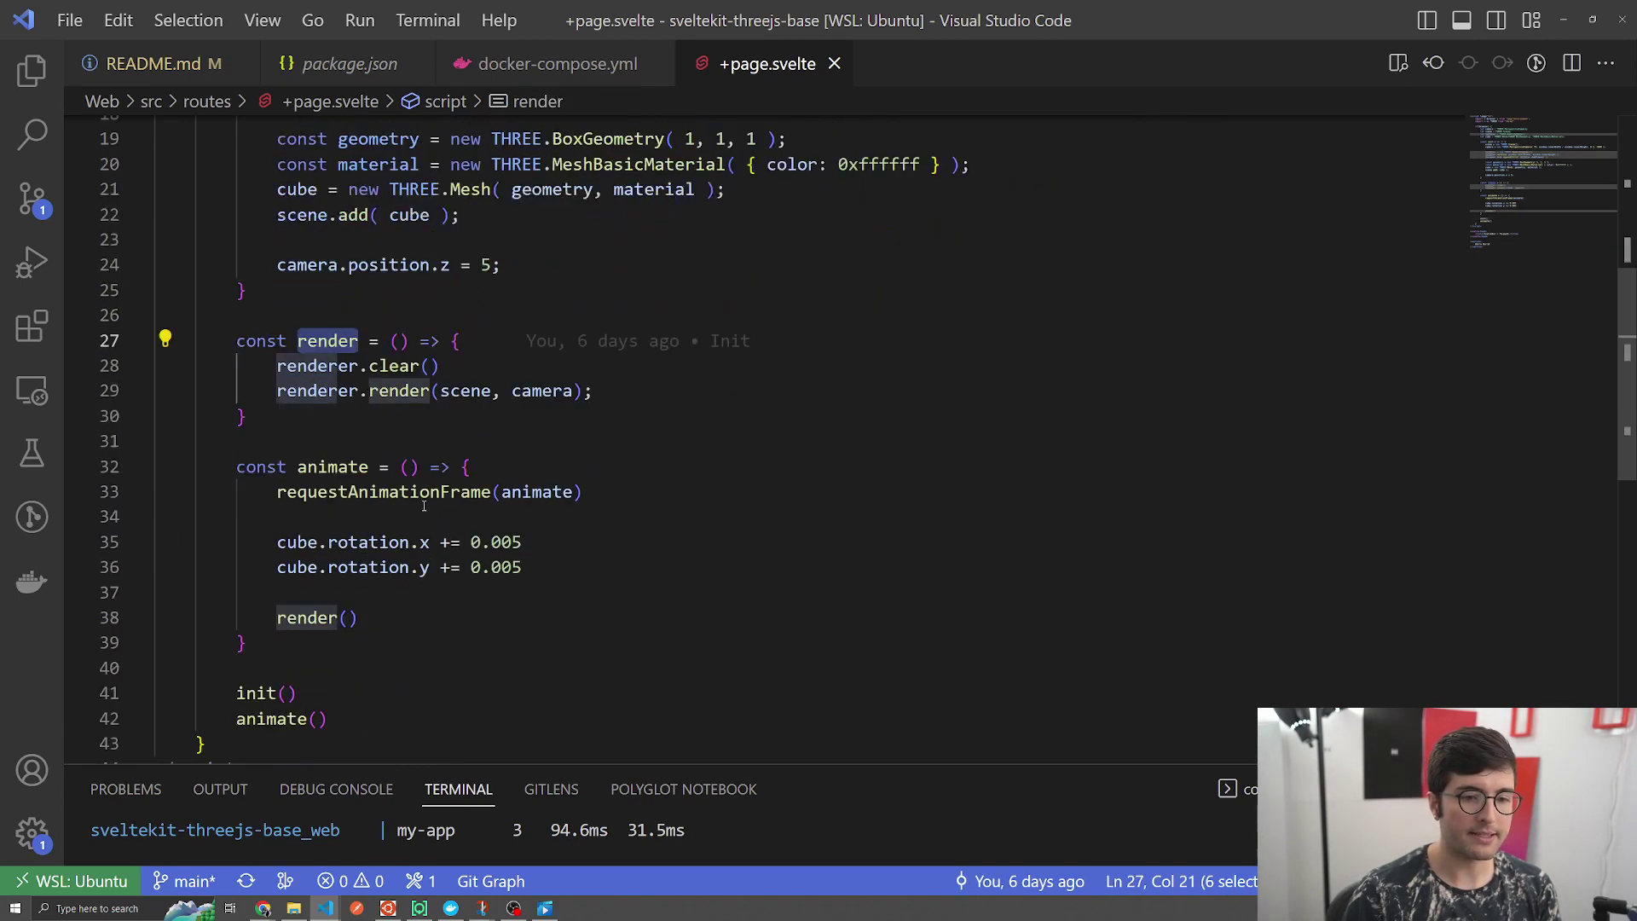
pyautogui.doubleClick(333, 467)
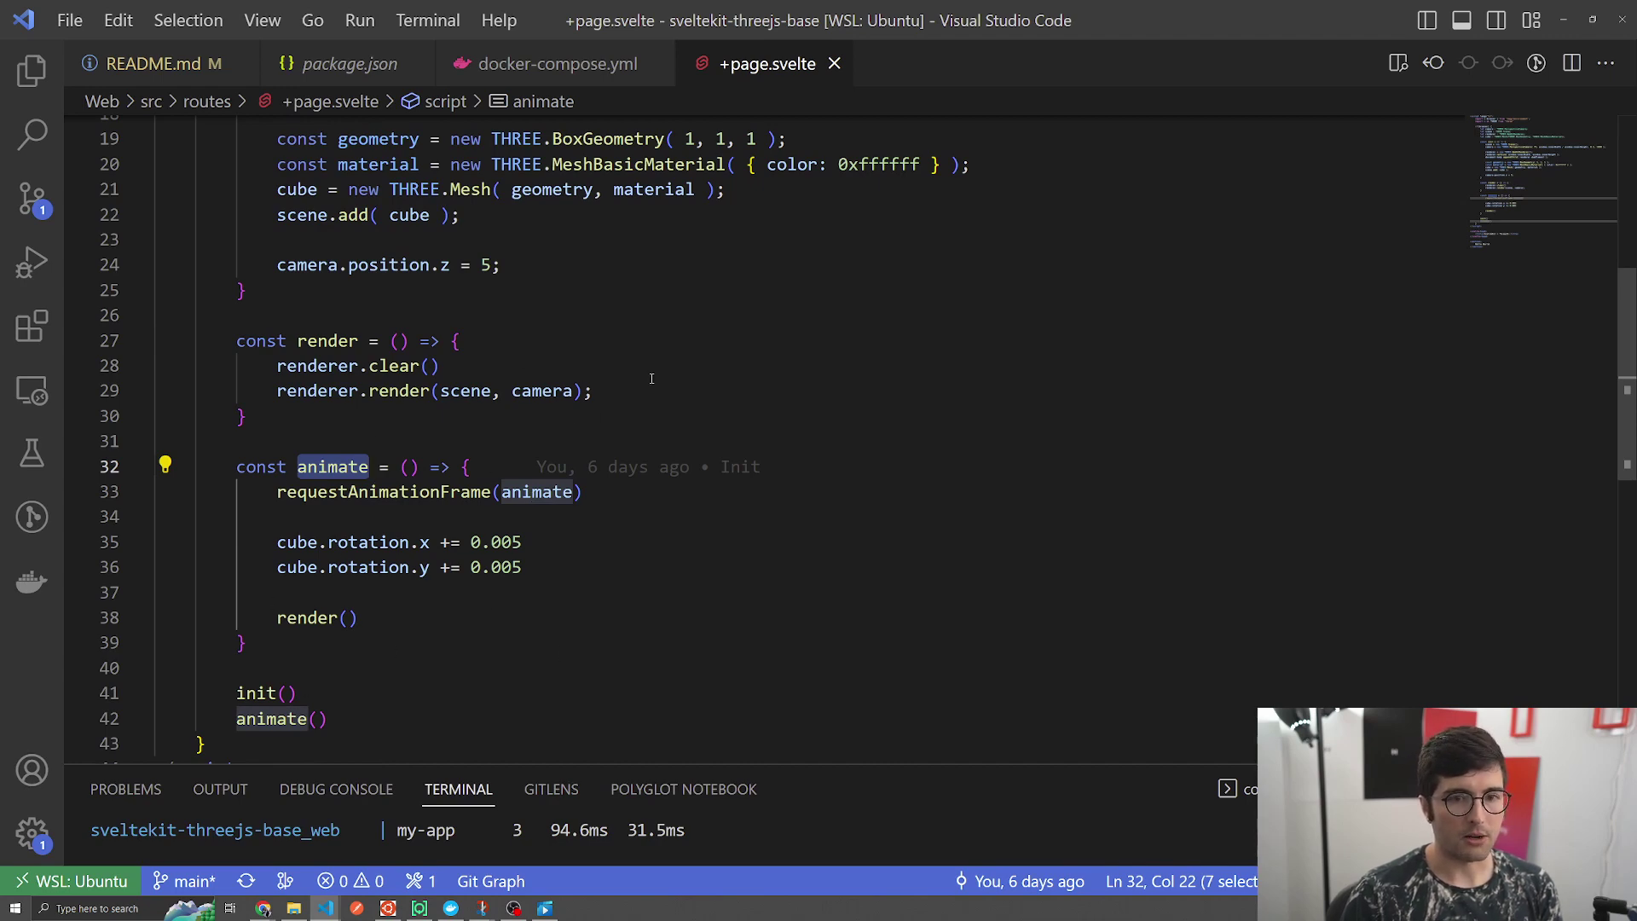
pyautogui.scroll(4, 818, 323)
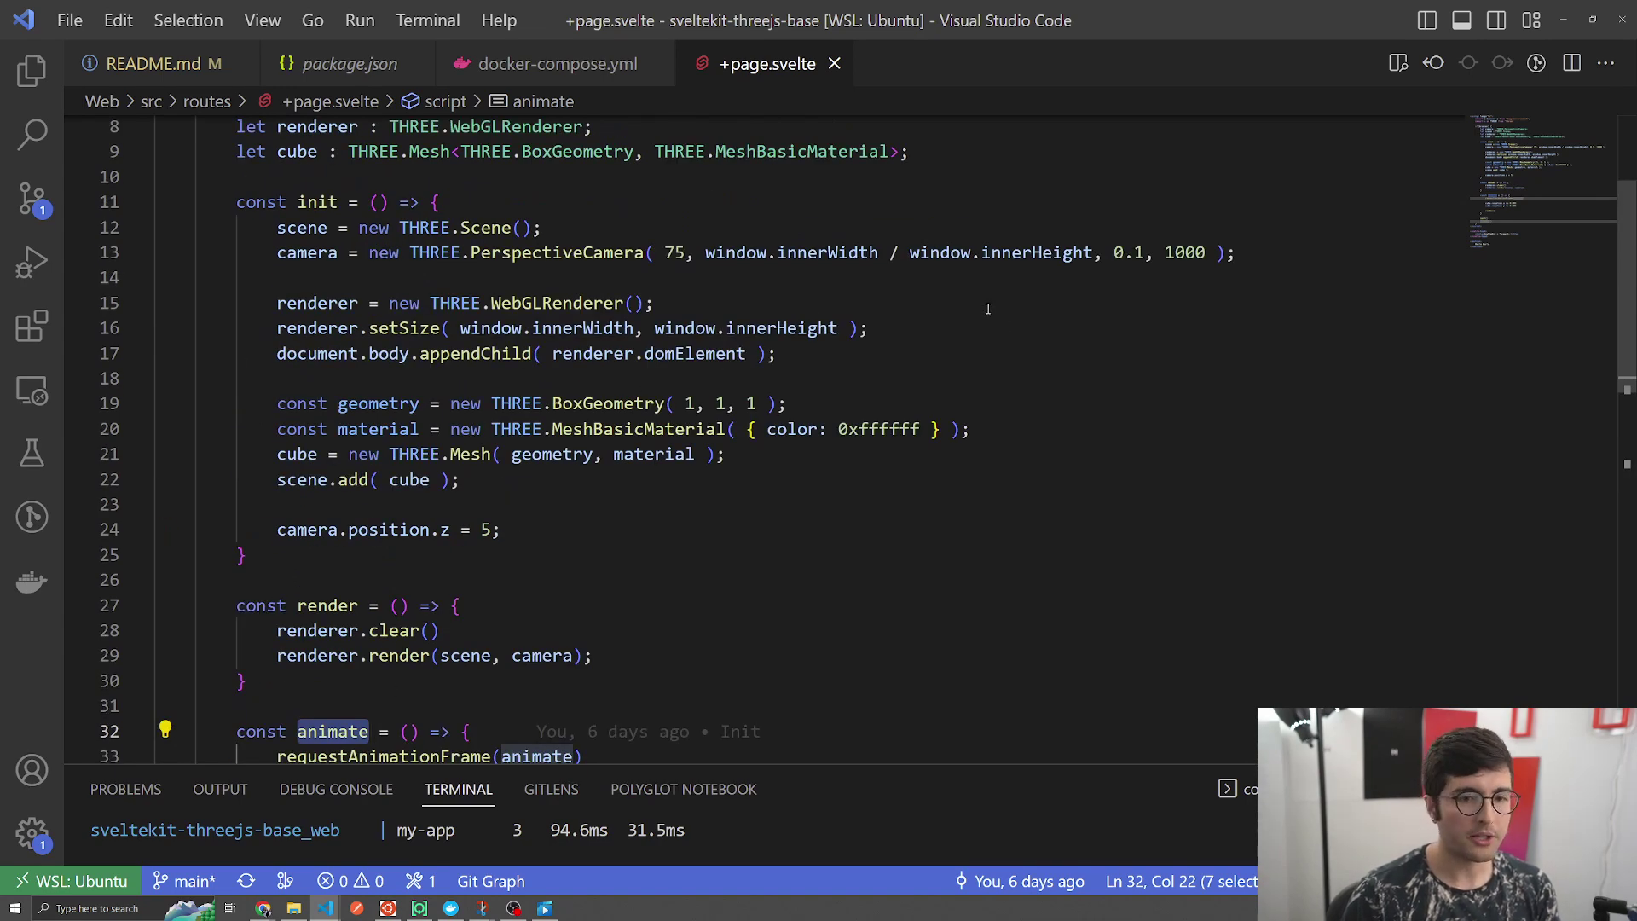
pyautogui.scroll(1, 987, 307)
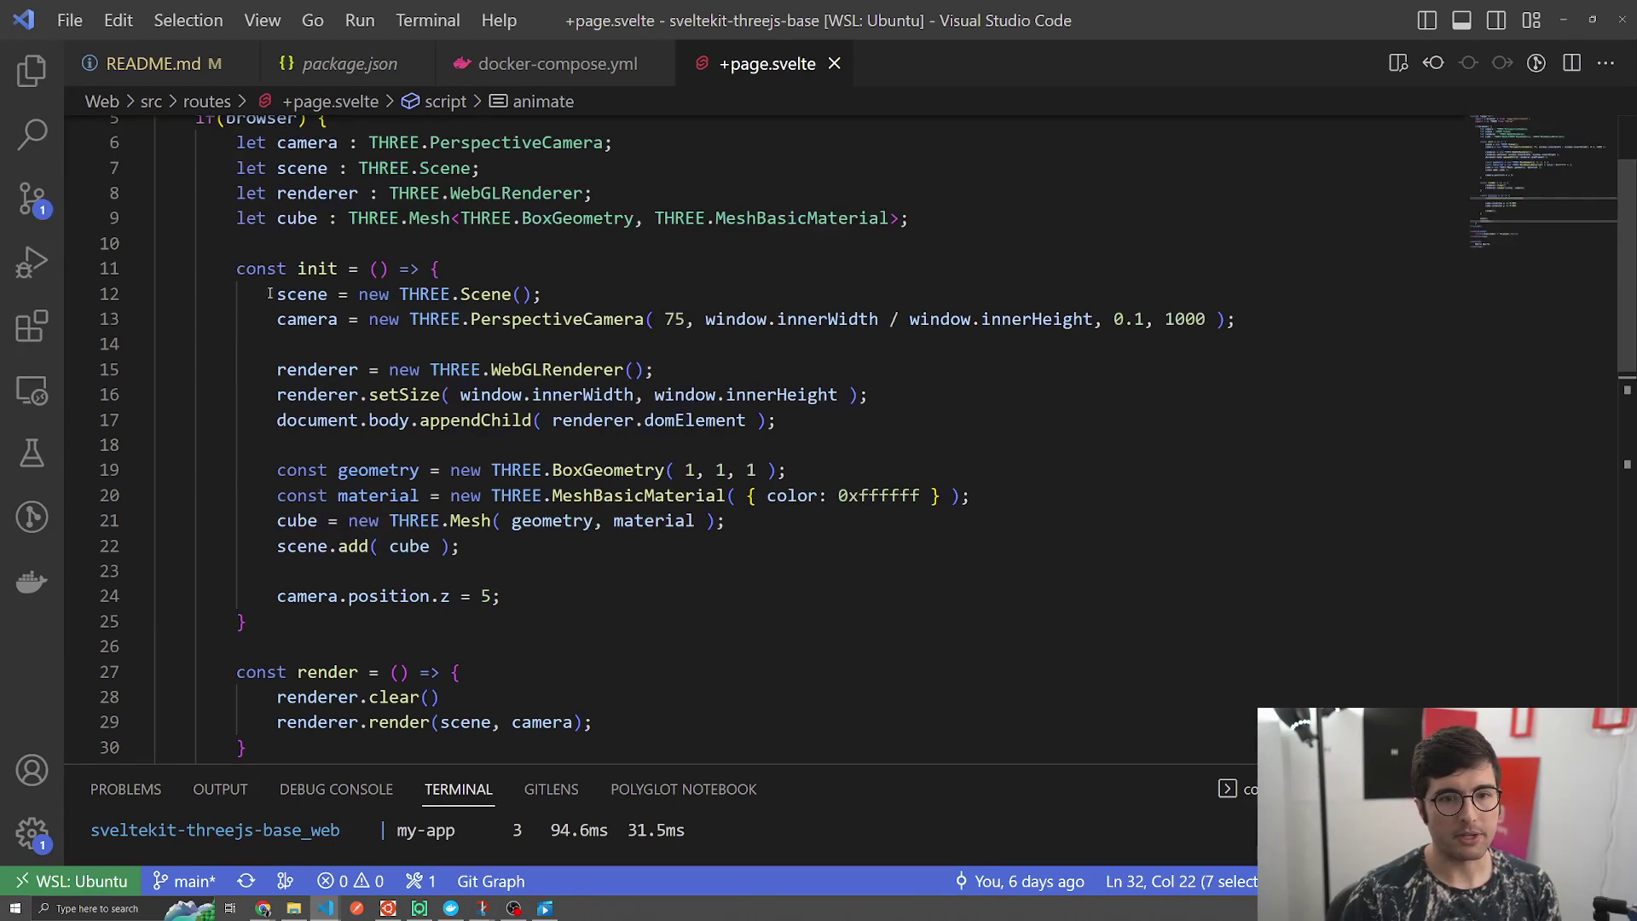
pyautogui.doubleClick(301, 295)
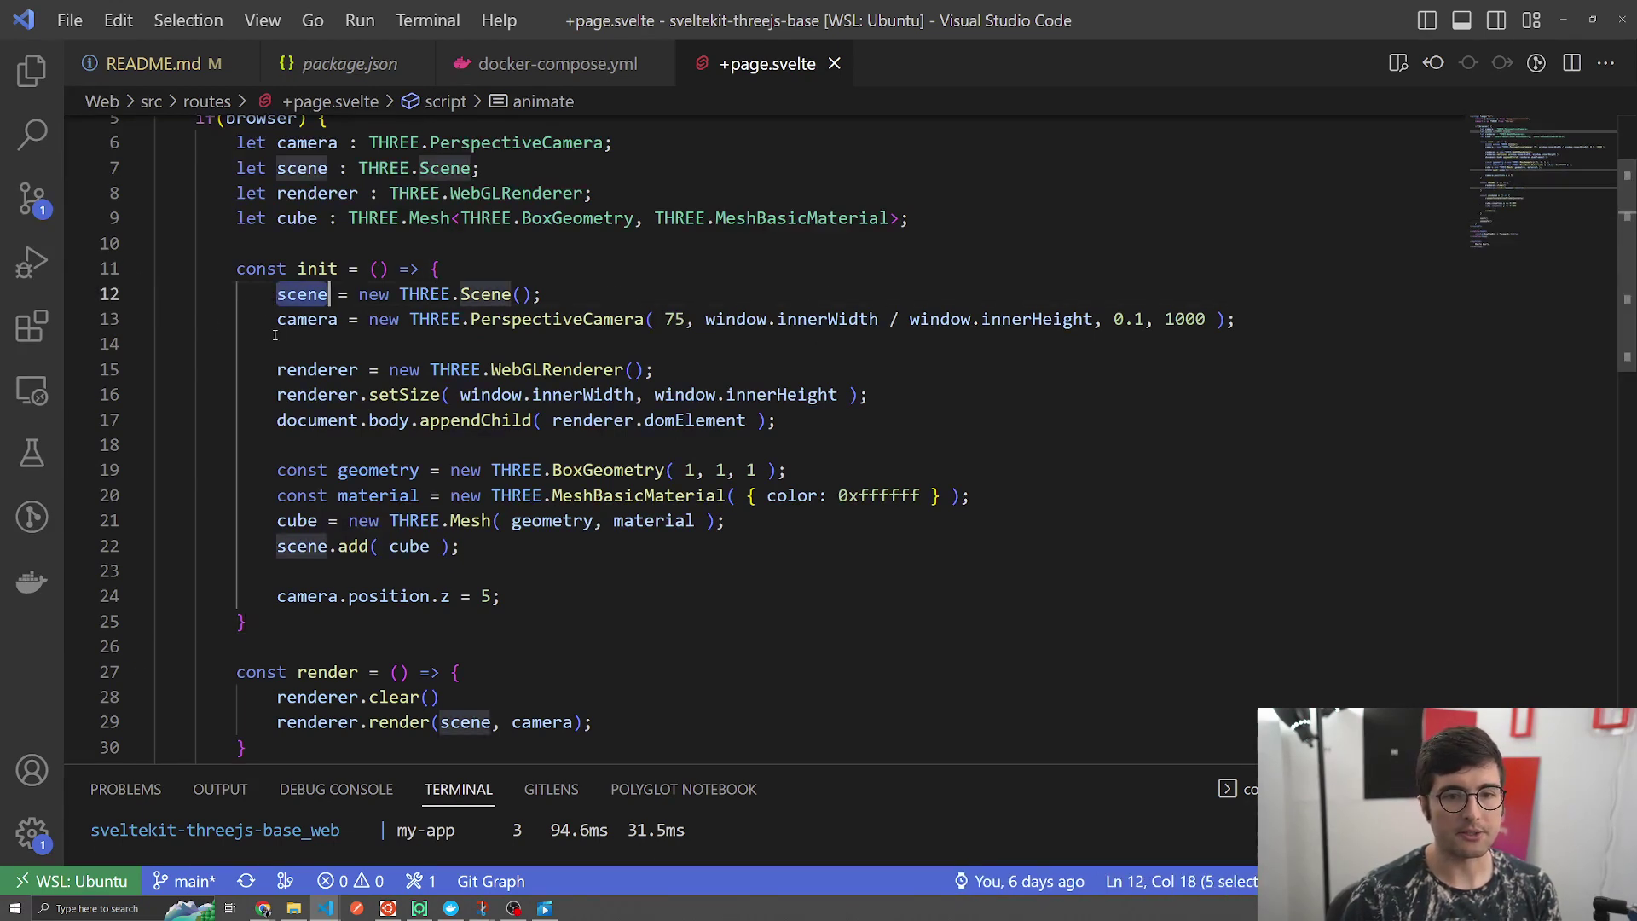
pyautogui.doubleClick(276, 320)
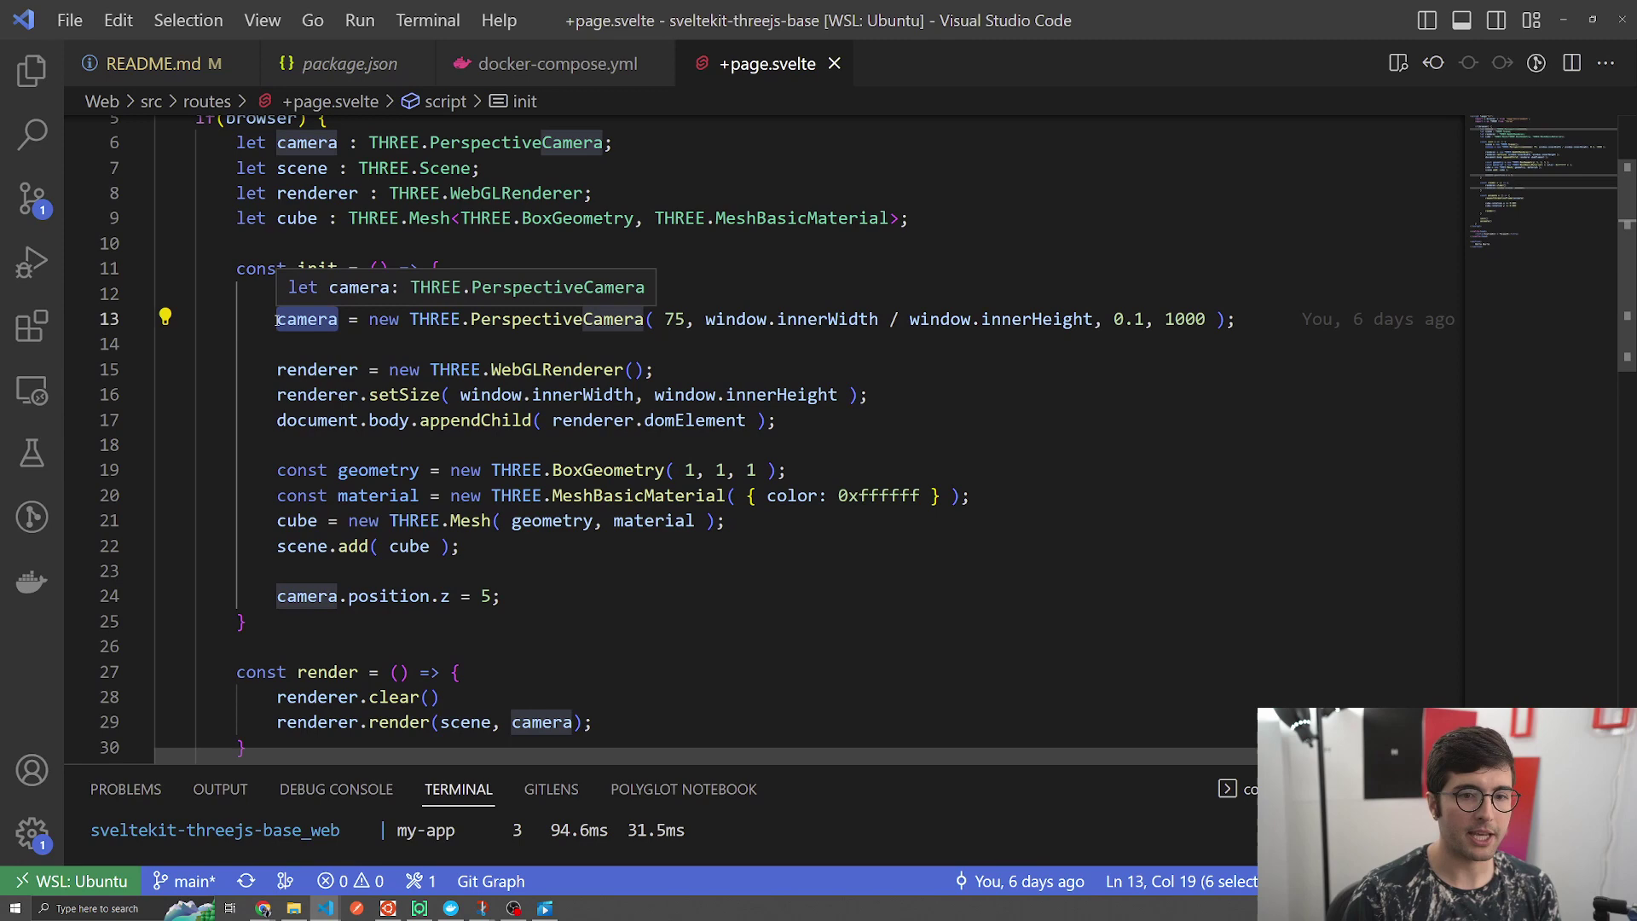
pyautogui.doubleClick(276, 372)
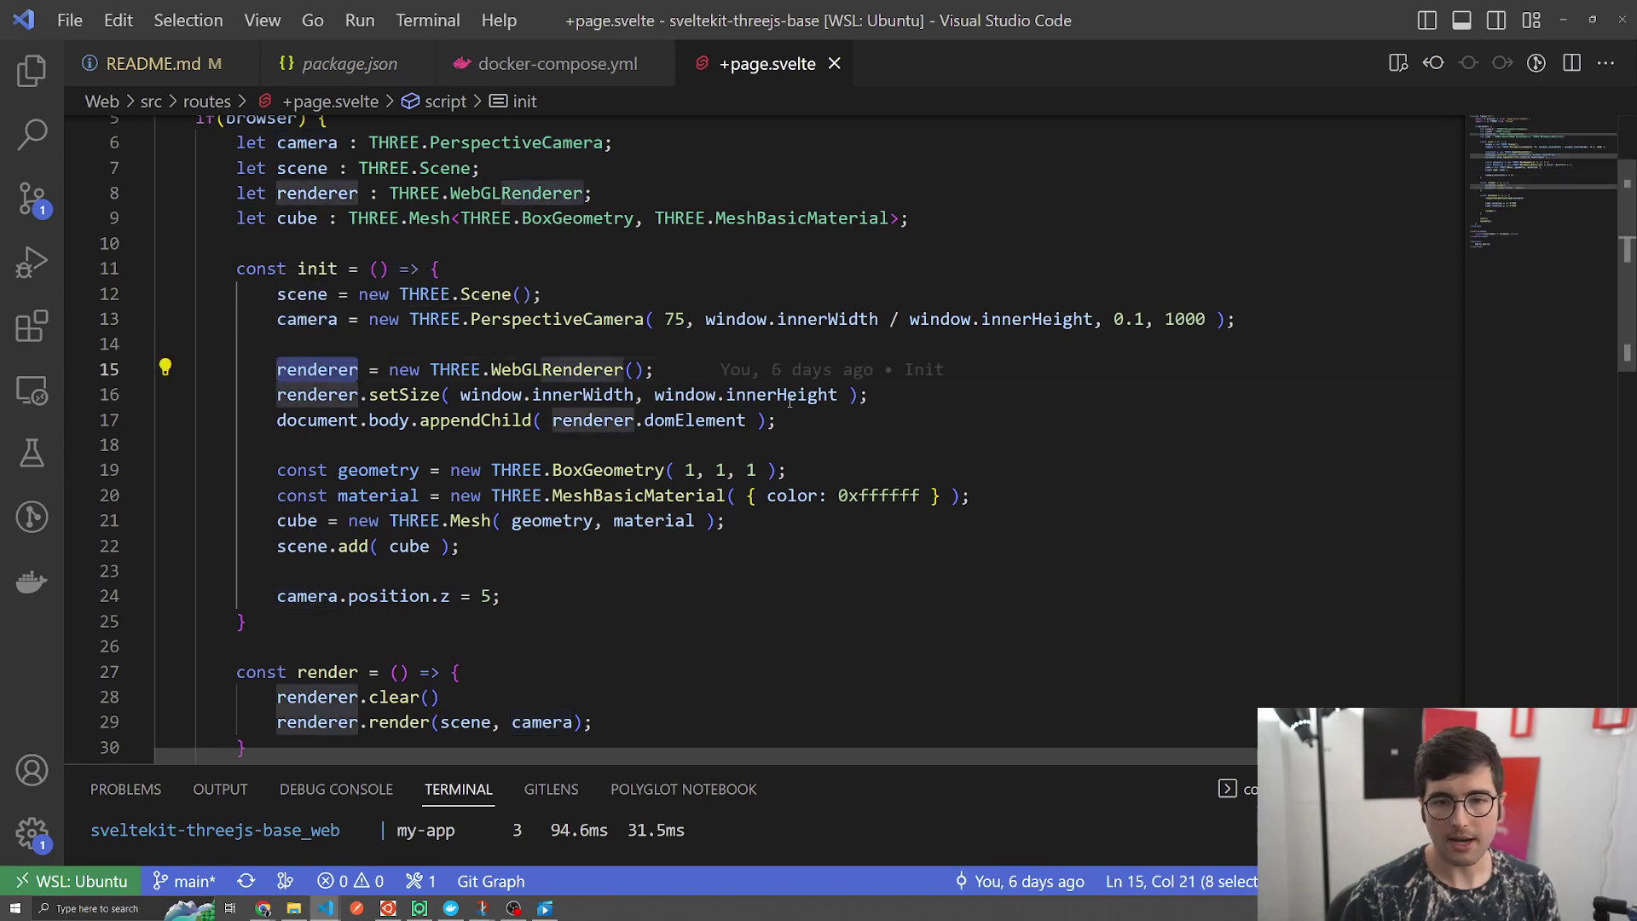
pyautogui.doubleClick(736, 319)
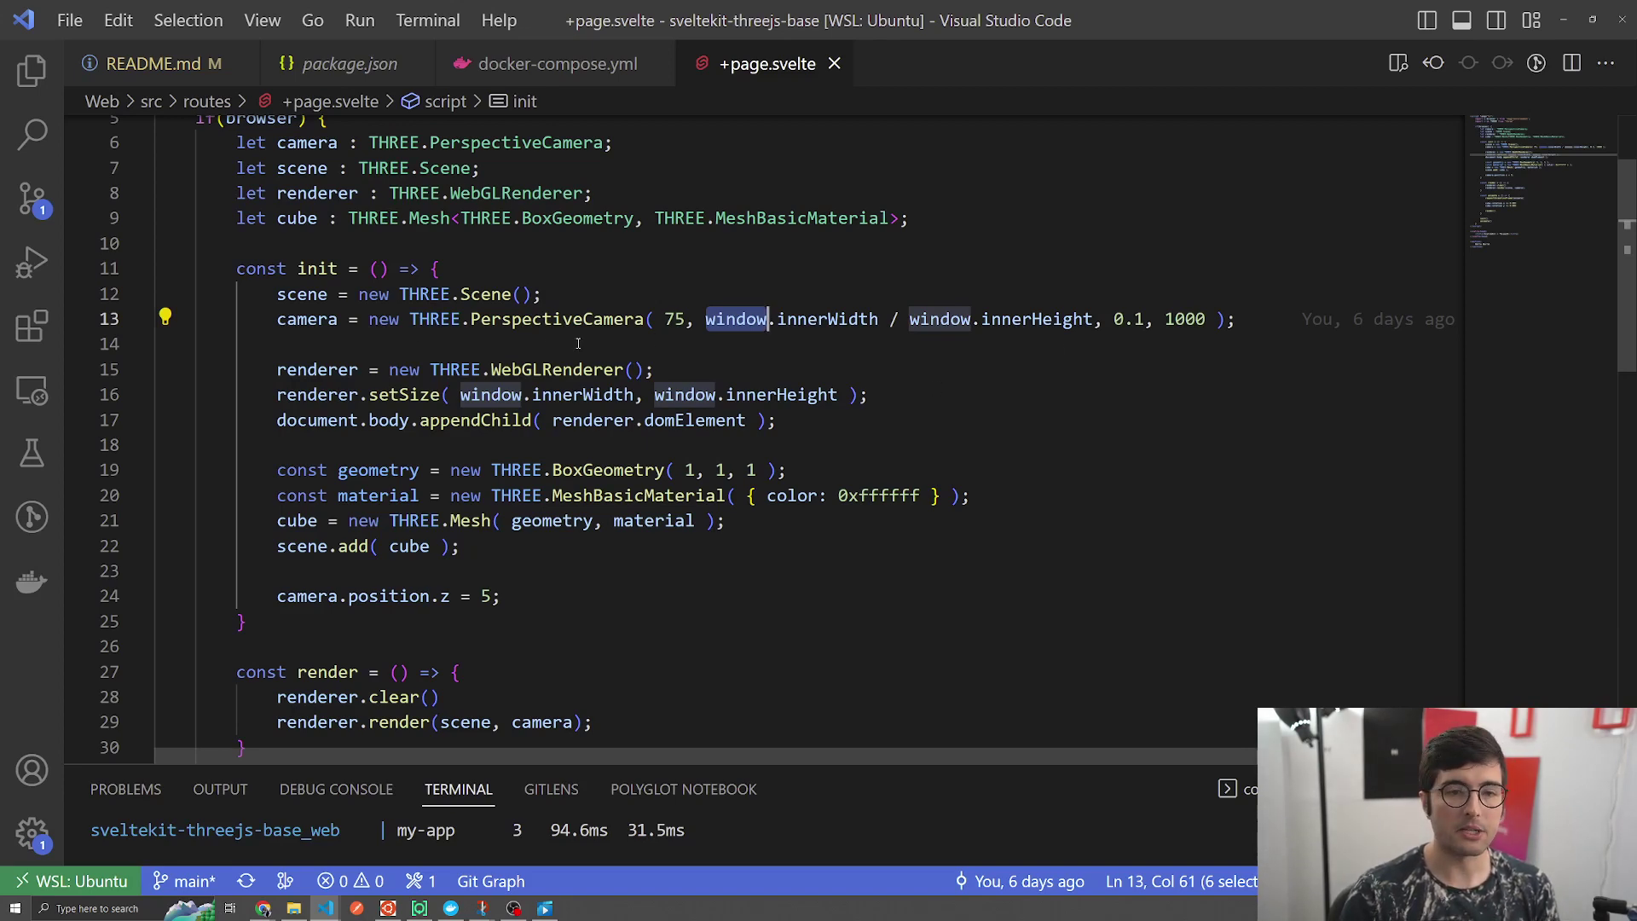
pyautogui.scroll(1, 579, 343)
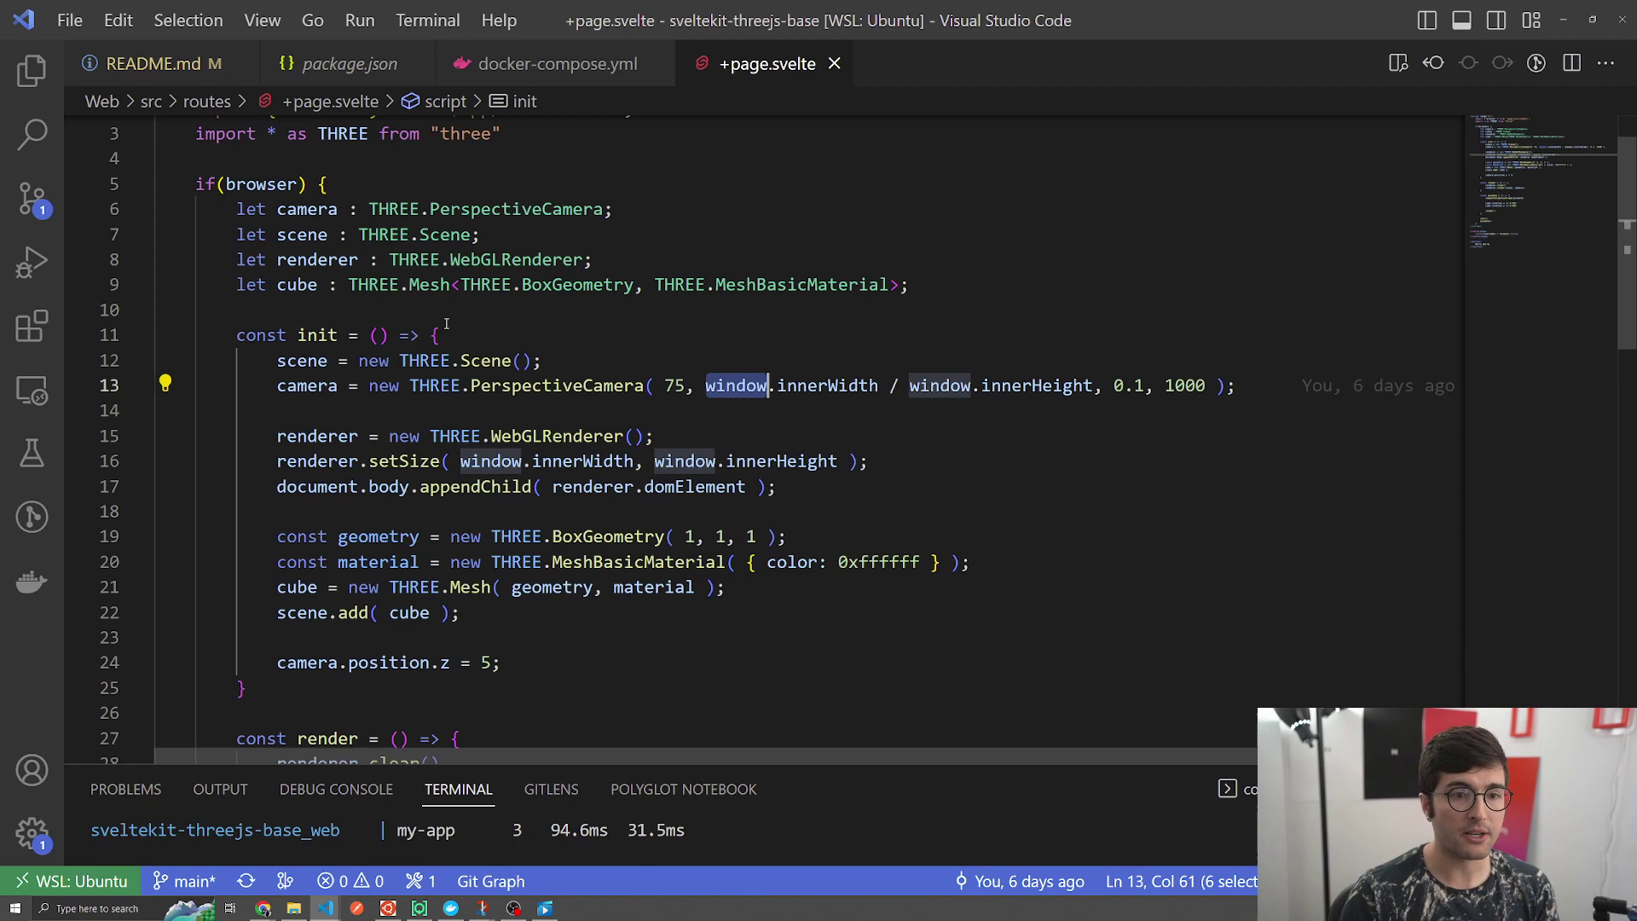
pyautogui.scroll(-1, 1039, 424)
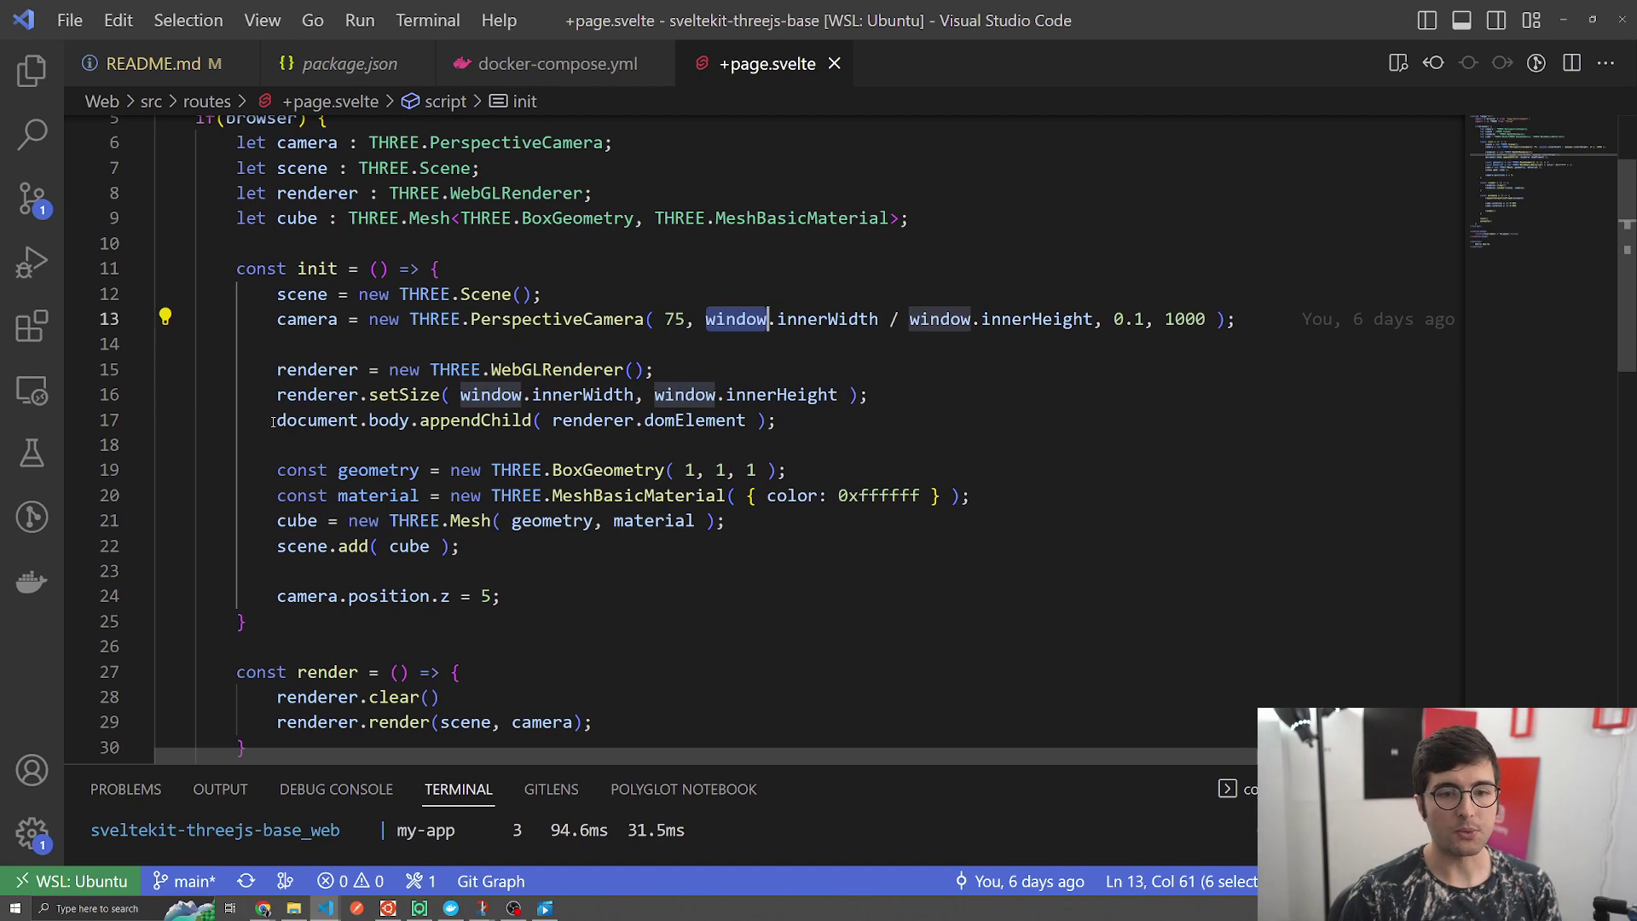
# Step: Highlight document.body, where the canvas is attached, and the two cube rotation lines
pyautogui.moveTo(274, 419); pyautogui.dragTo(415, 419)
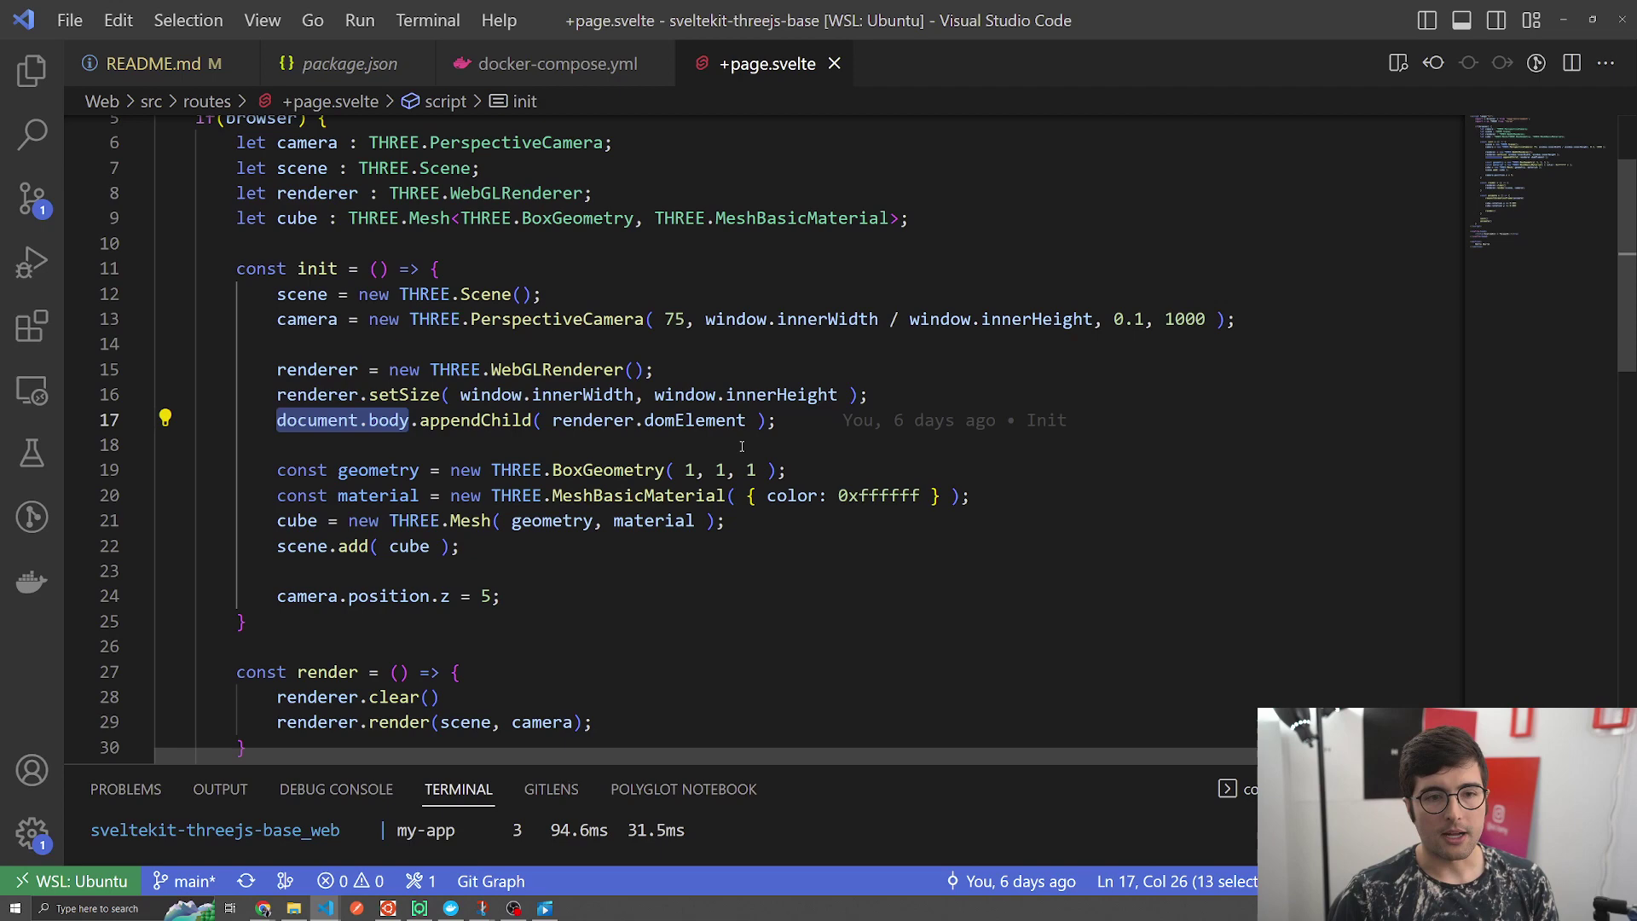
pyautogui.scroll(3, 202, 304)
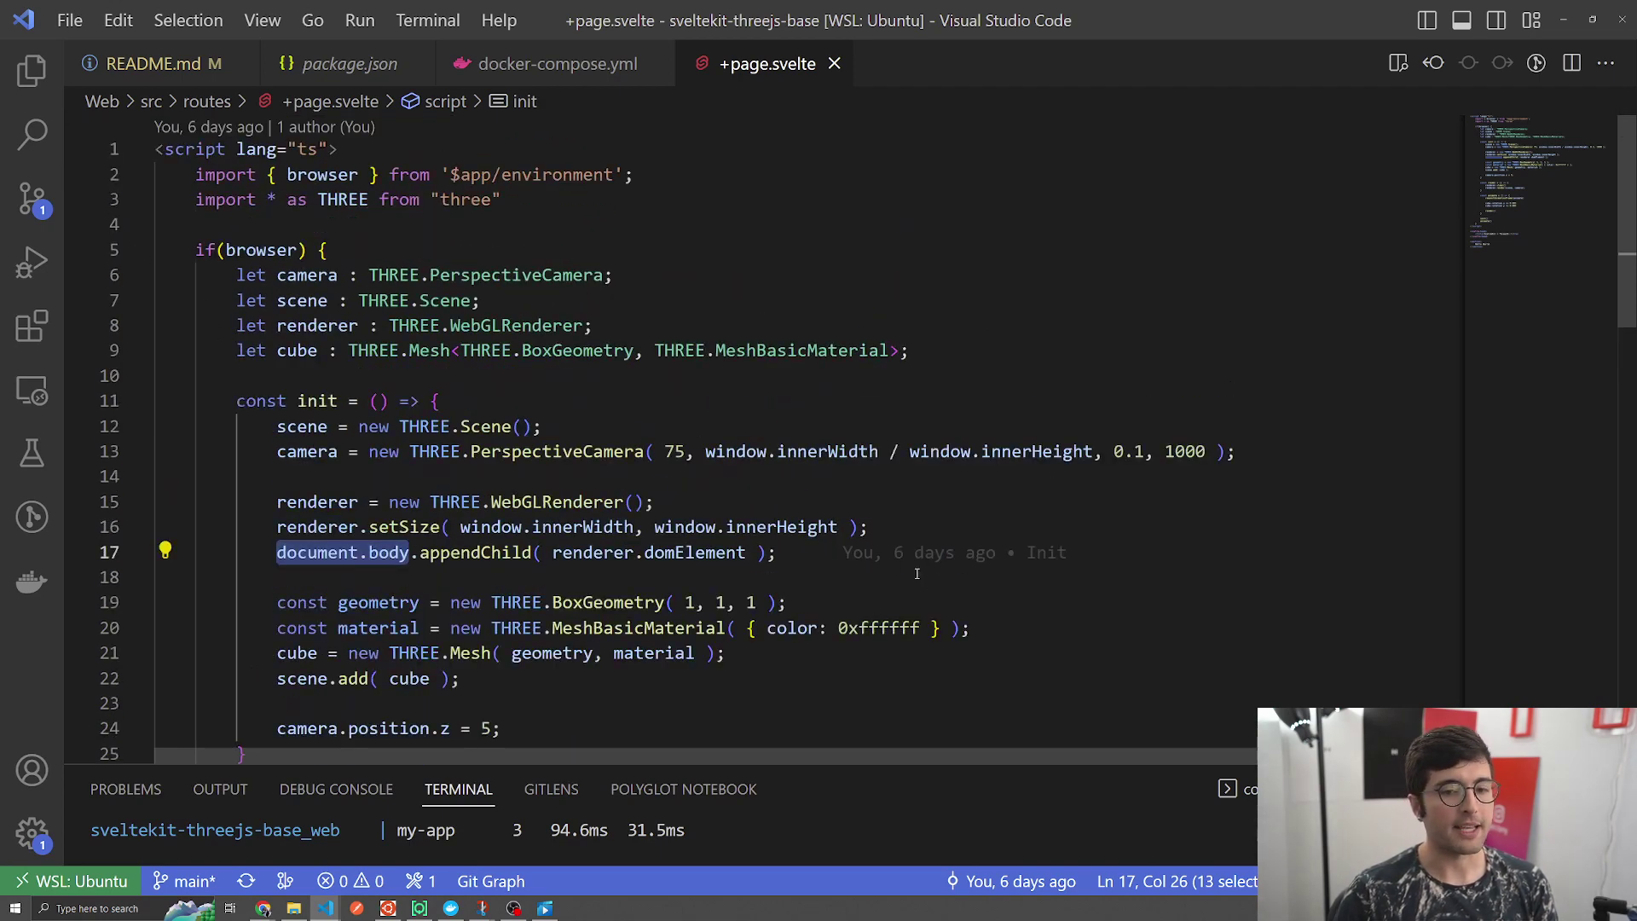
pyautogui.scroll(-2, 916, 573)
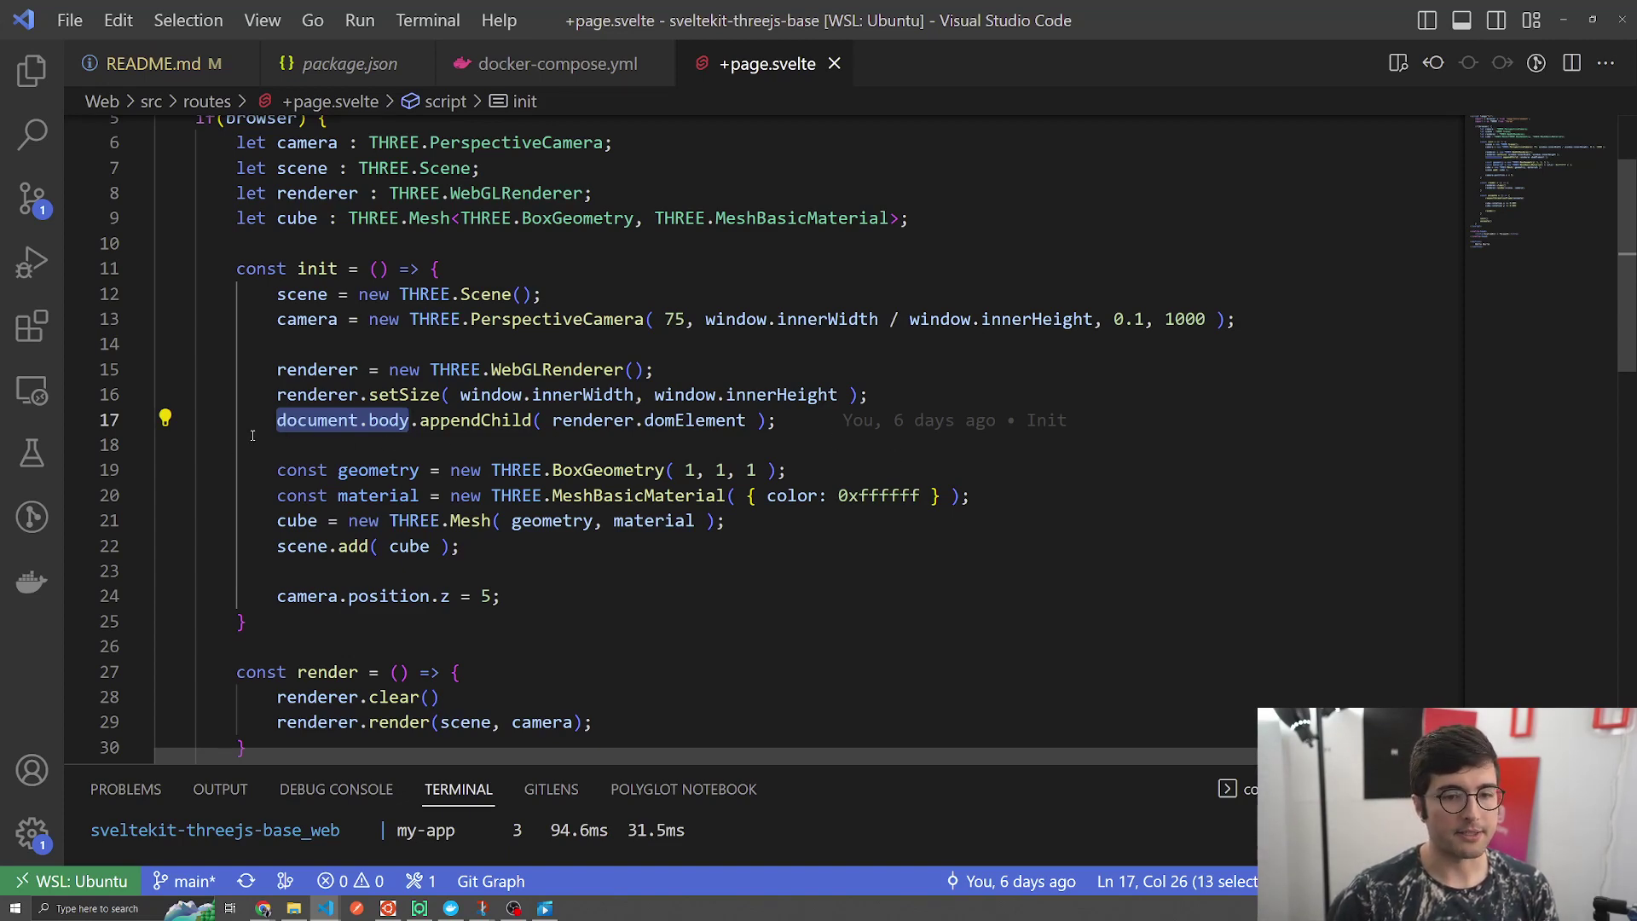
pyautogui.scroll(-1, 252, 437)
pyautogui.moveTo(276, 403)
pyautogui.mouseDown()
pyautogui.moveTo(737, 458)
pyautogui.moveTo(460, 480)
pyautogui.moveTo(368, 521)
pyautogui.moveTo(276, 530)
pyautogui.mouseUp()
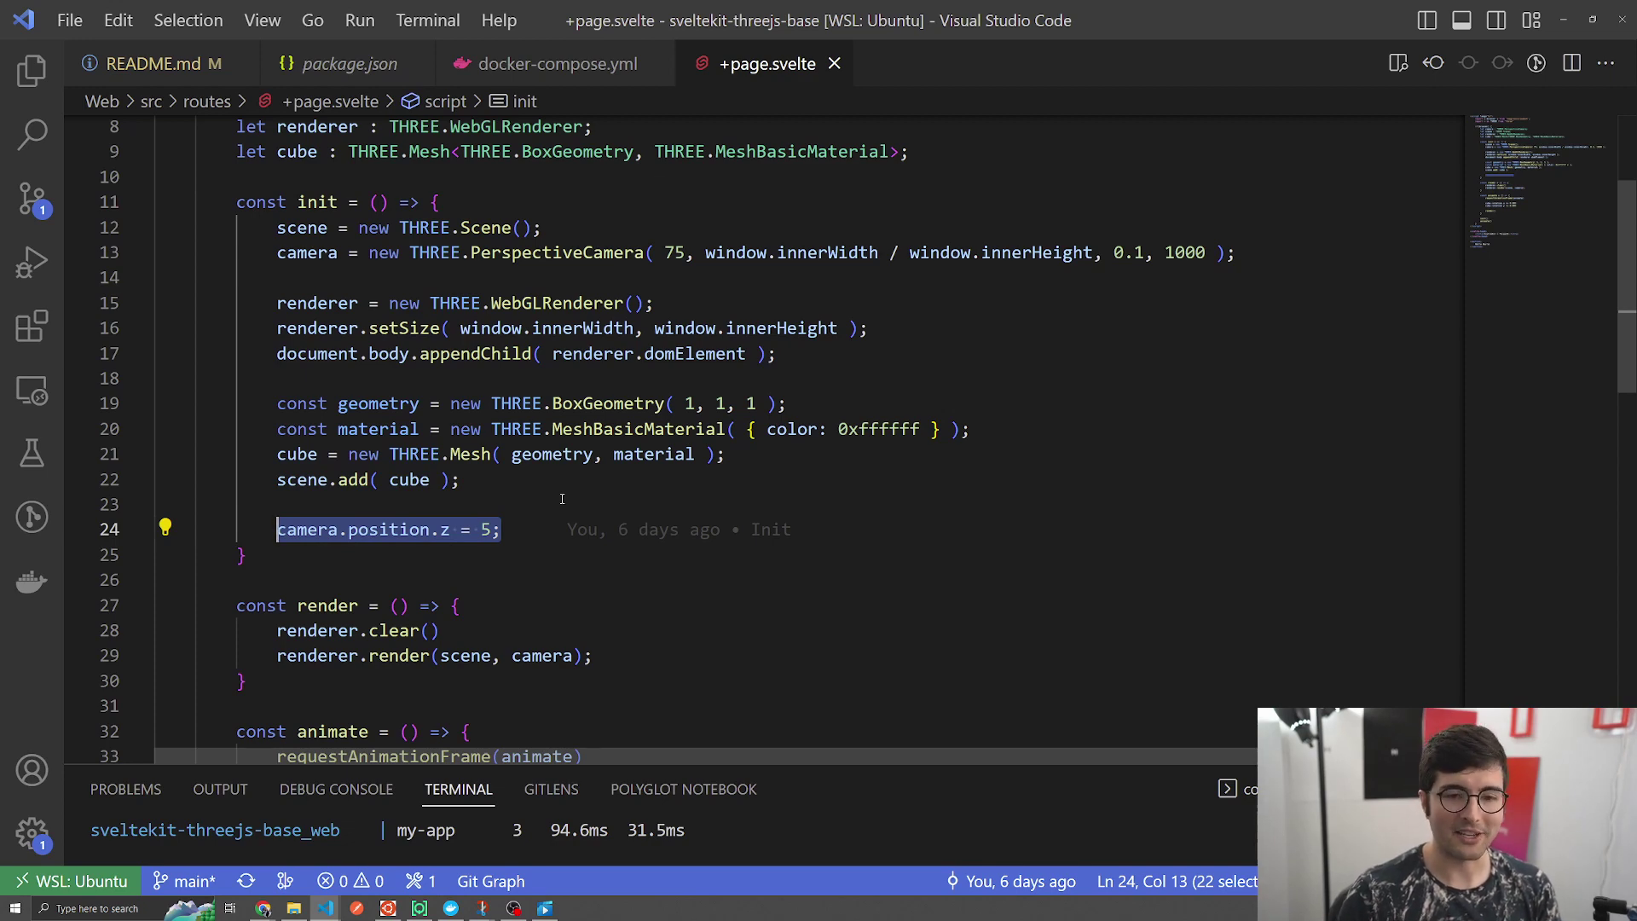
pyautogui.scroll(-4, 561, 500)
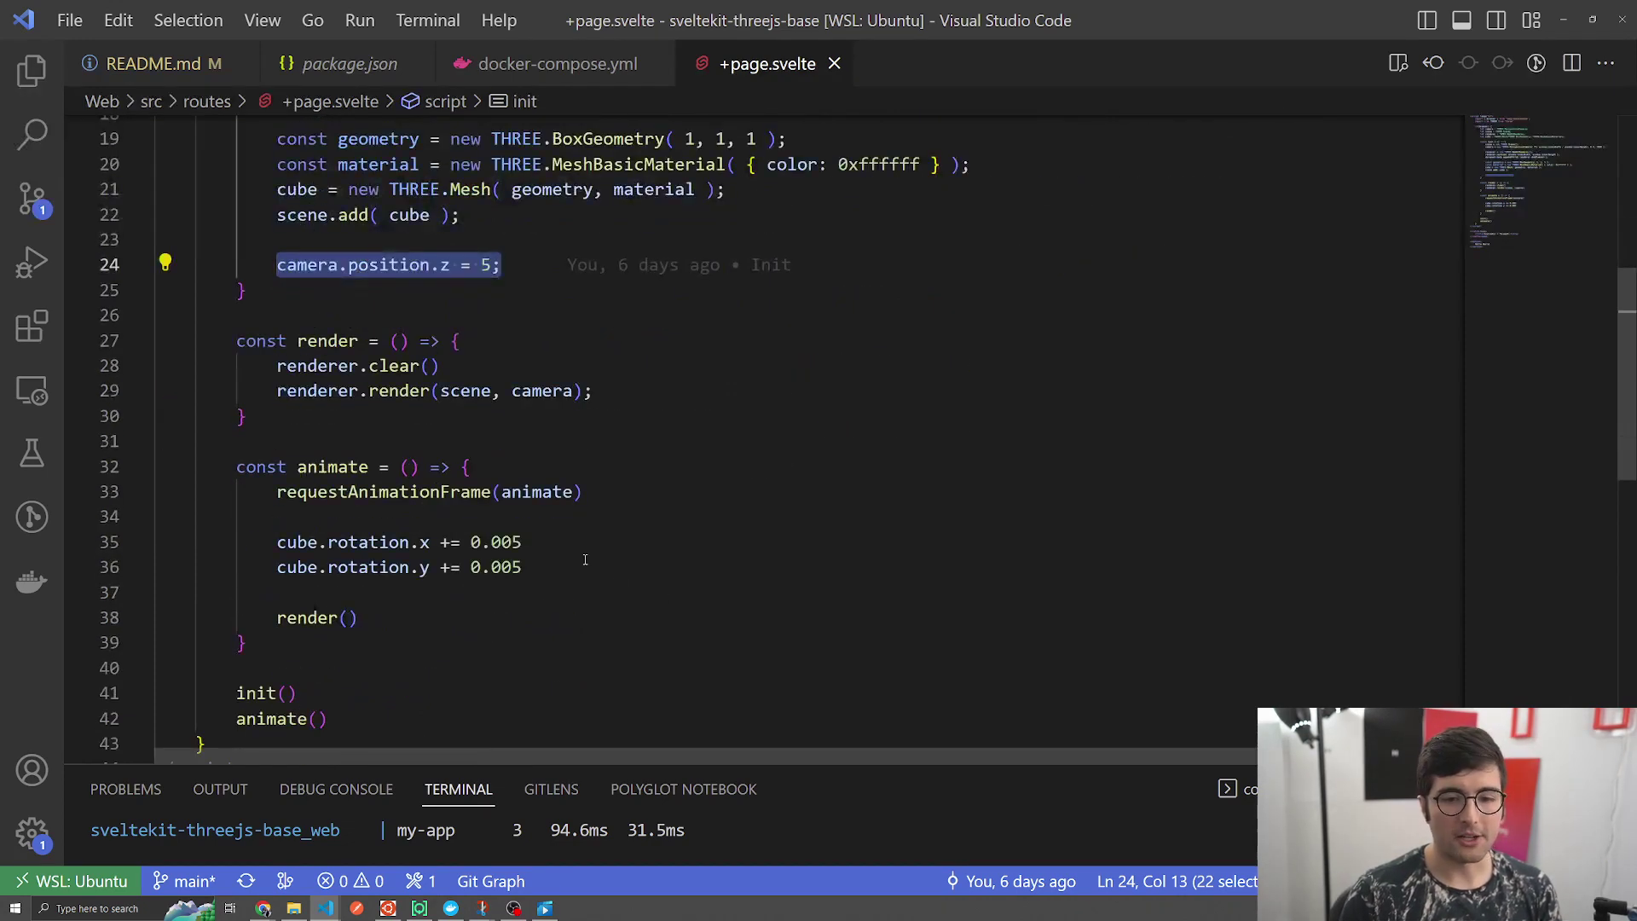
pyautogui.moveTo(522, 567); pyautogui.dragTo(90, 538)
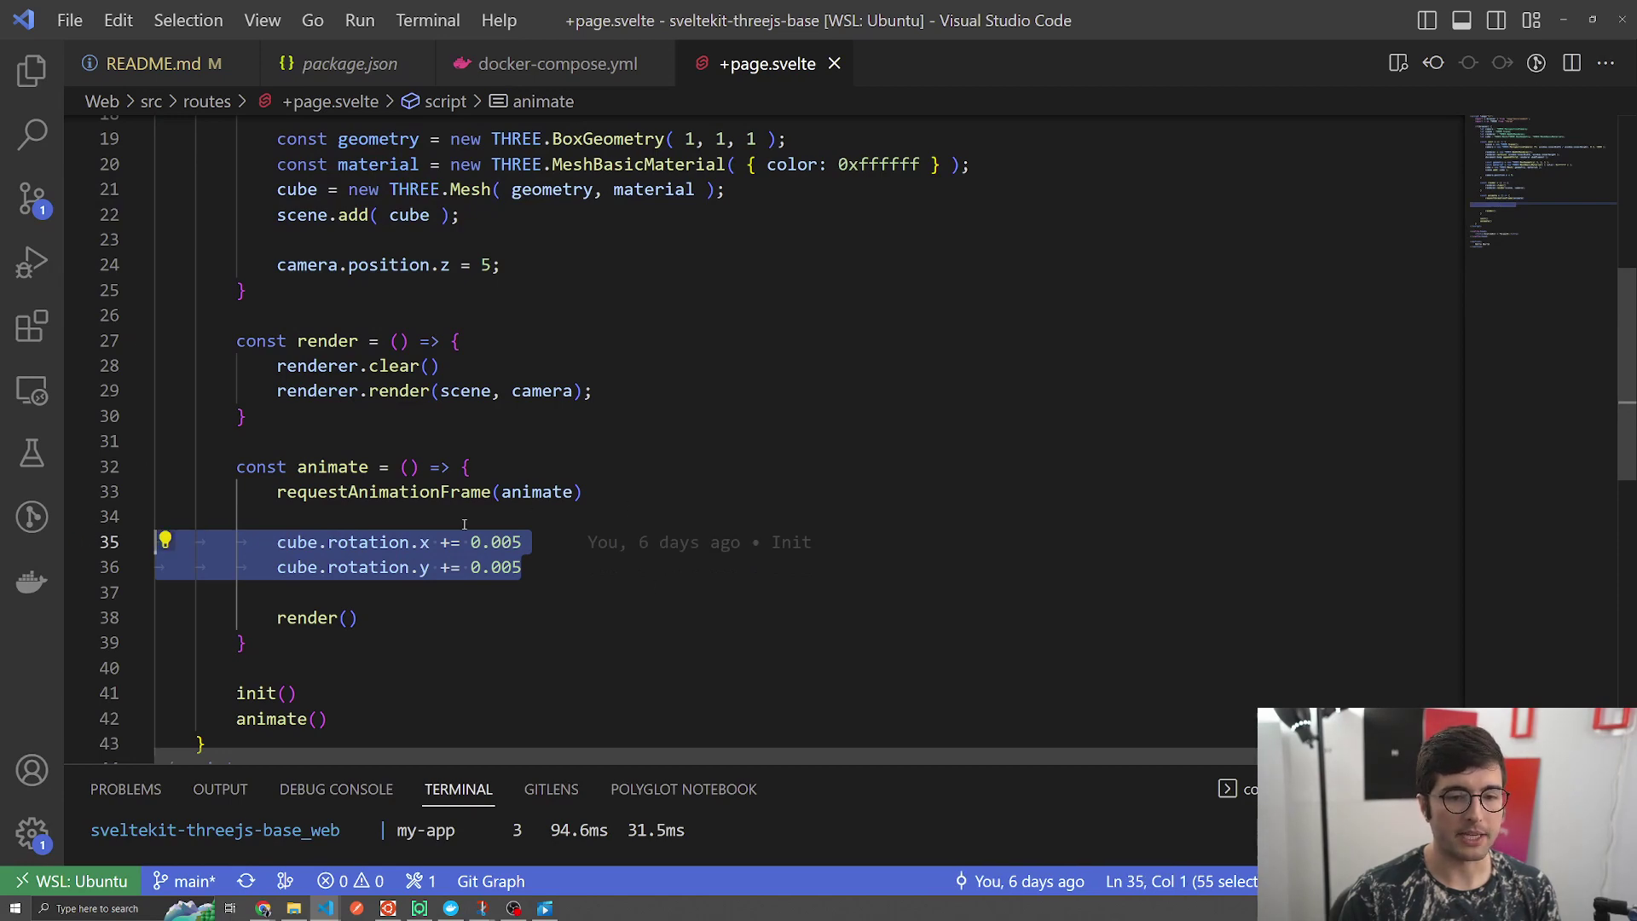
pyautogui.scroll(-1, 465, 522)
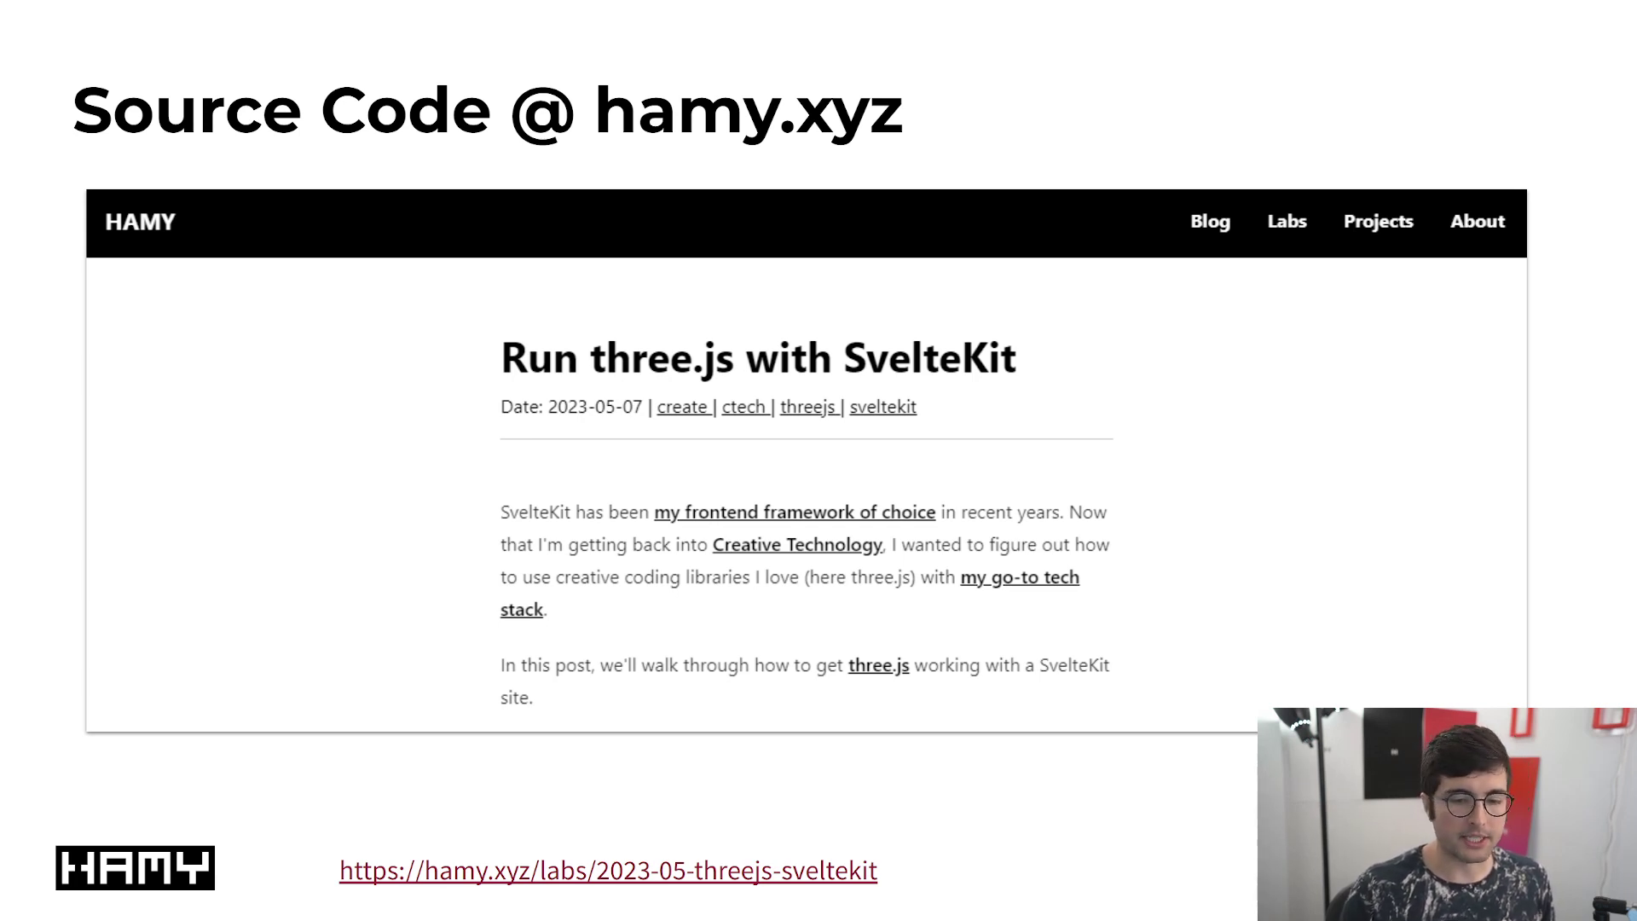
# Step: Advance from the source-code slide to the Project Files @ GitHub repository slide
pyautogui.press('Right')
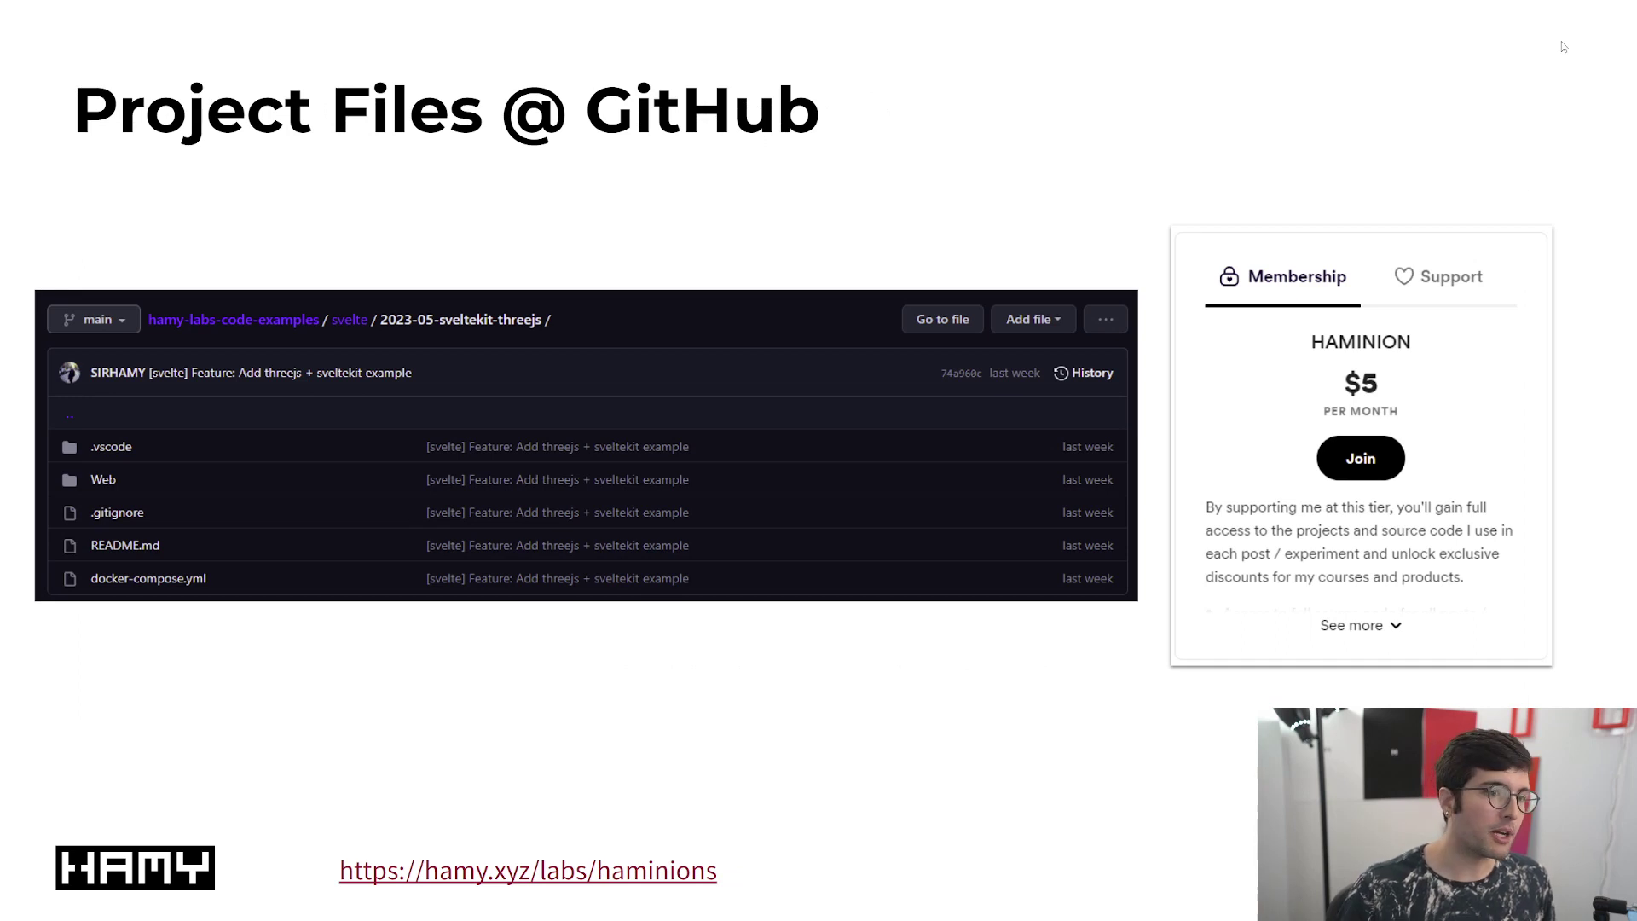